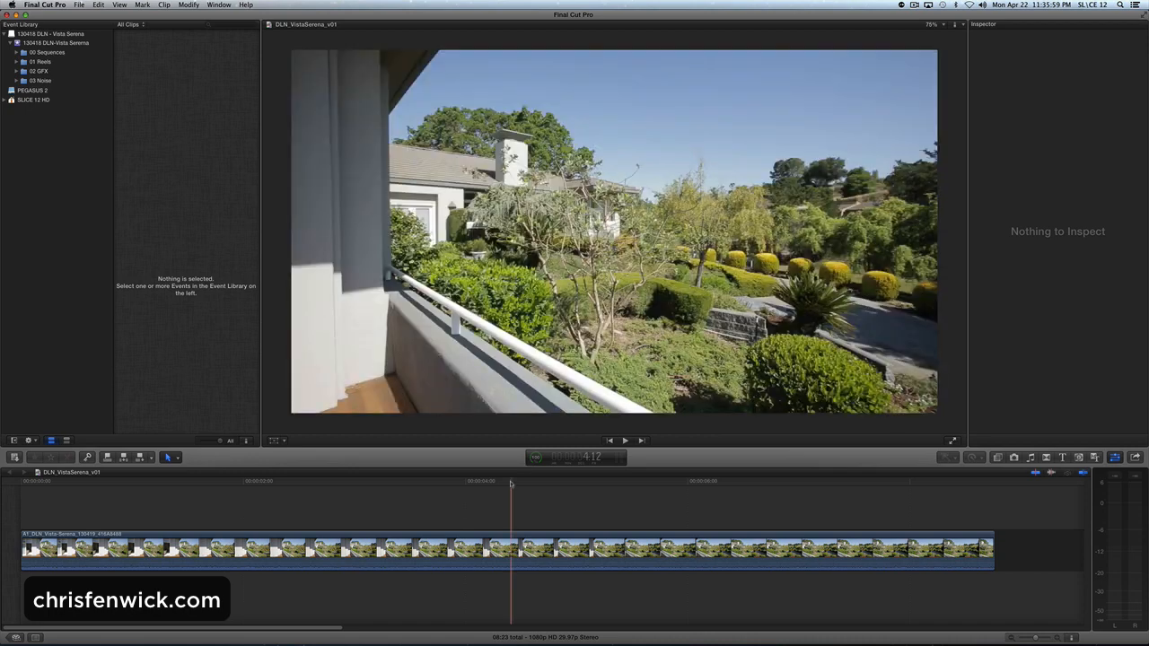
# Park the playhead at 5:18 in the garden clip, then hide and reshow the Inspector
pyautogui.click(510, 483)
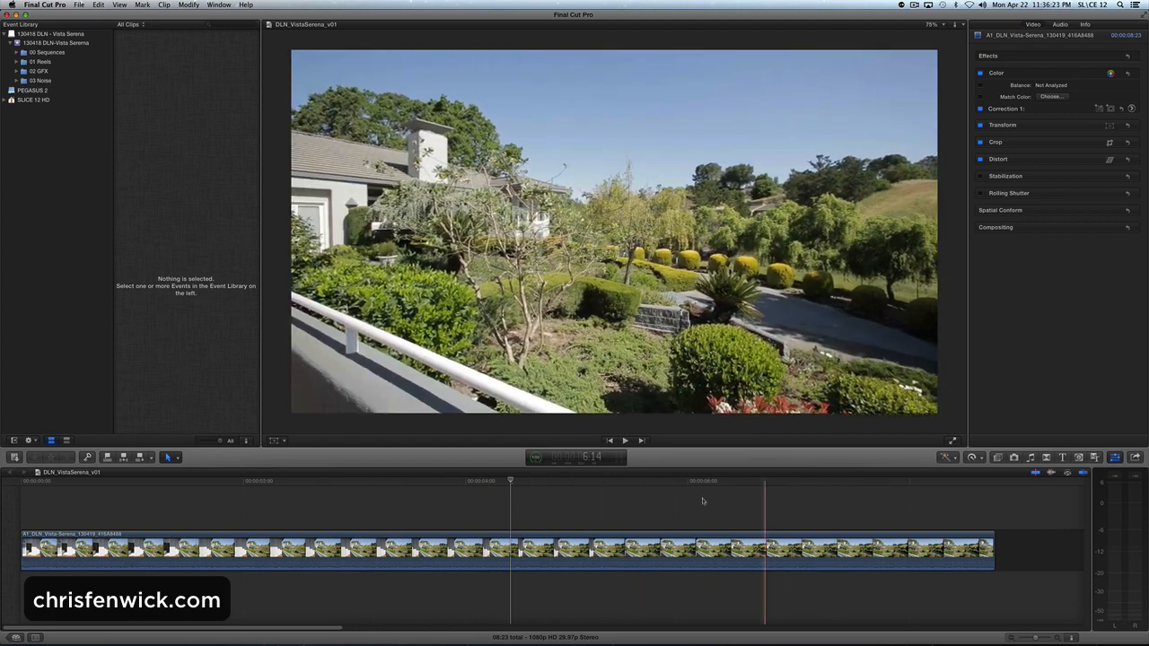
pyautogui.click(645, 482)
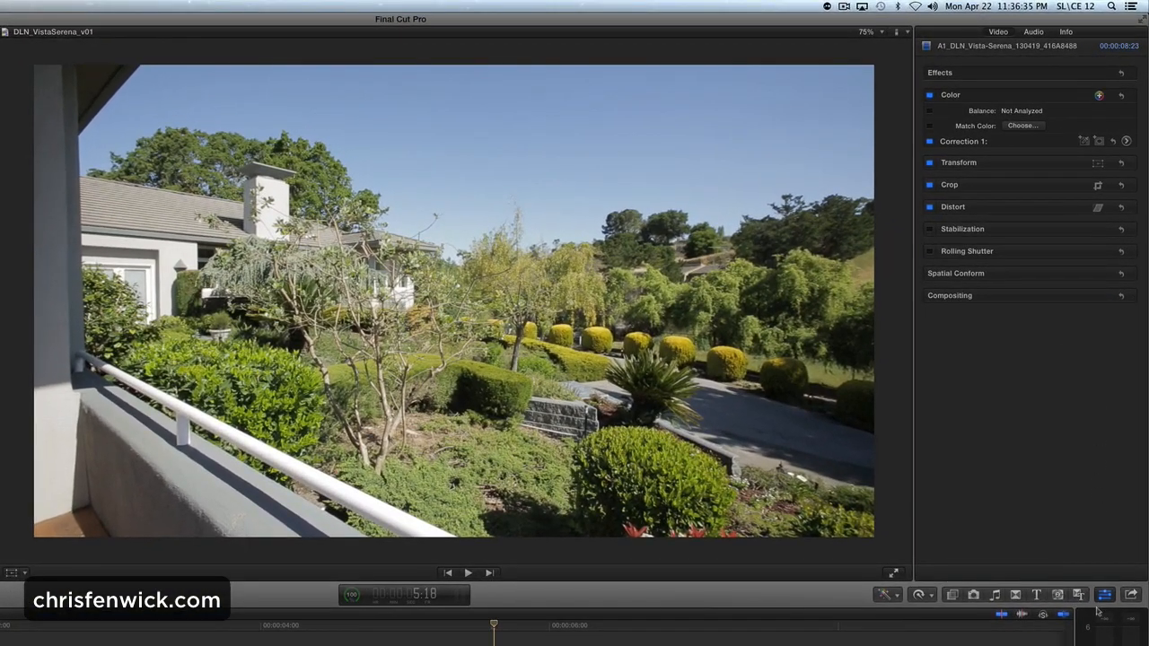
pyautogui.click(1104, 595)
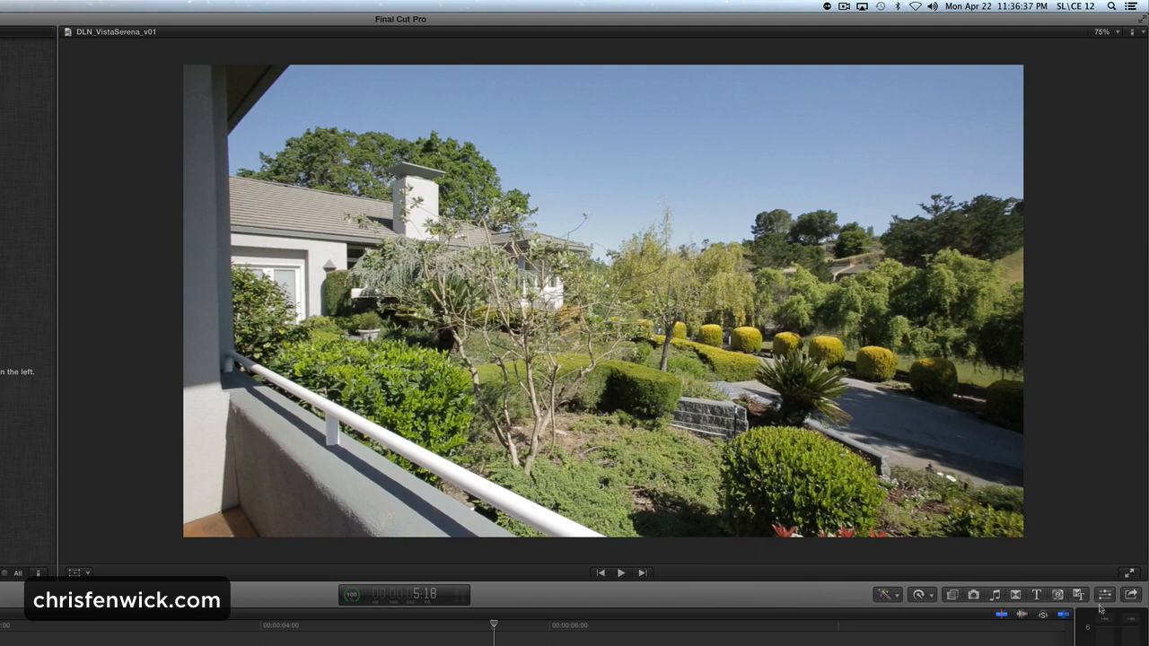
pyautogui.click(1105, 596)
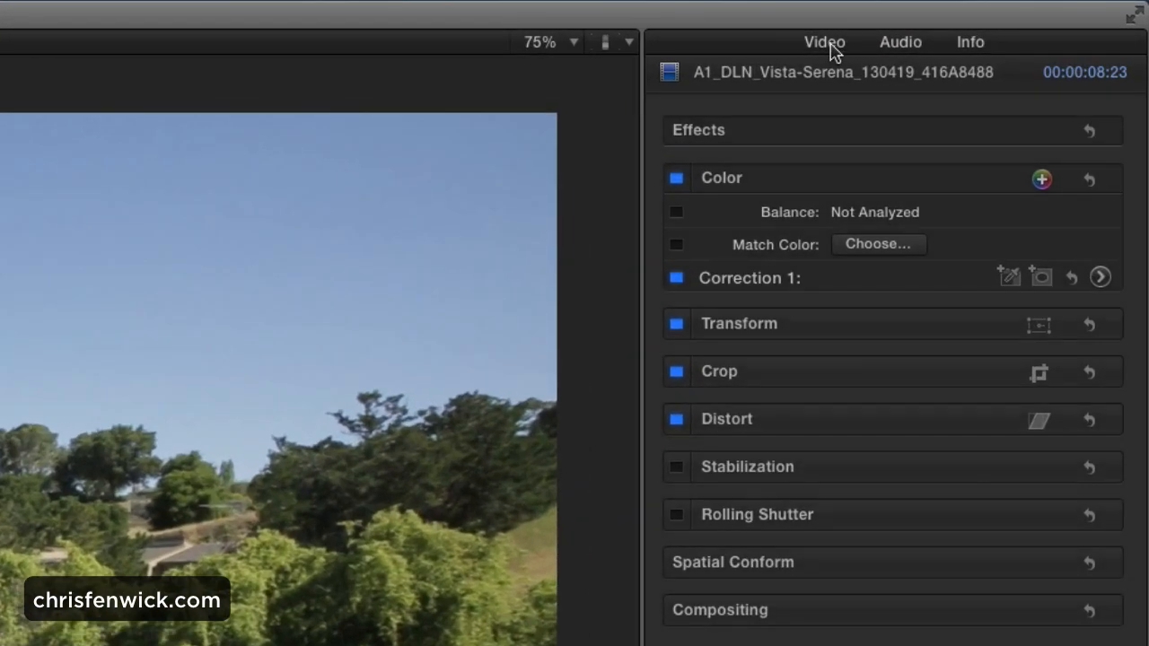
# Examine the clip's Audio, Info and Video properties, including collapsing and expanding the Color section
pyautogui.click(899, 50)
pyautogui.click(981, 47)
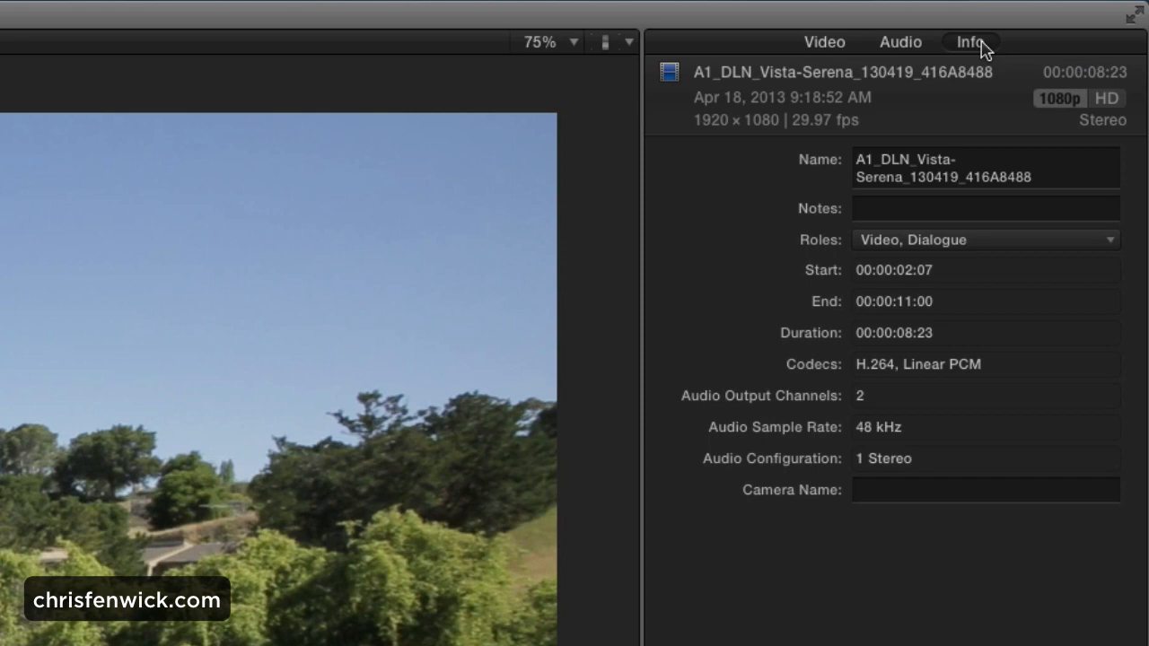
pyautogui.click(818, 47)
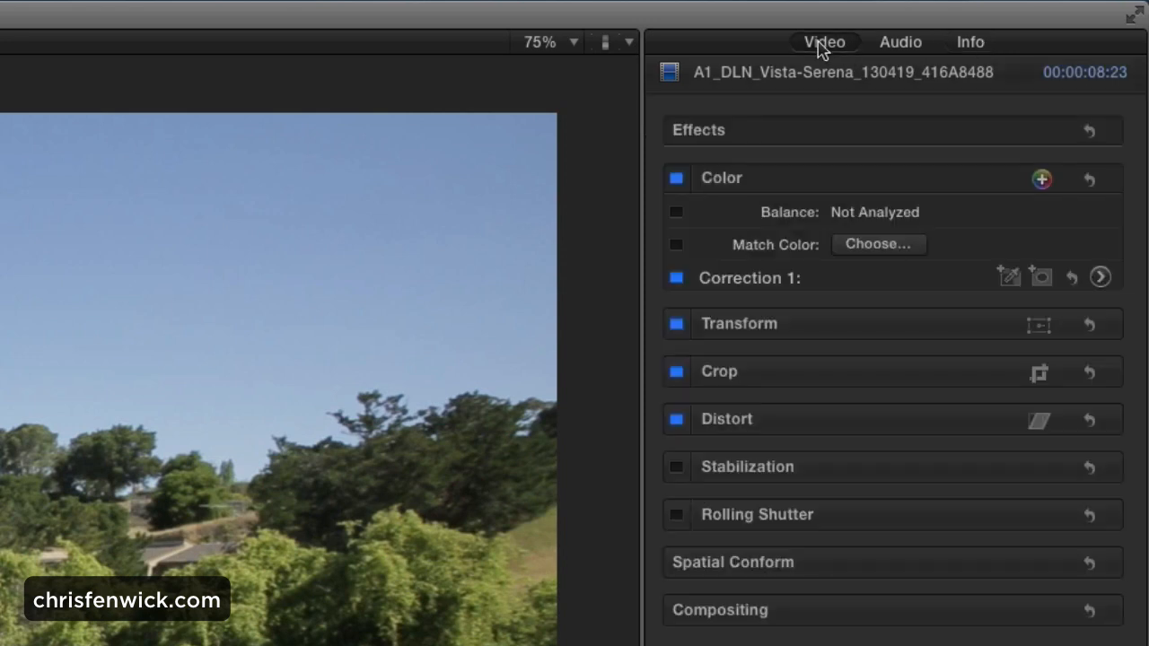
pyautogui.moveTo(685, 190)
pyautogui.click(997, 181)
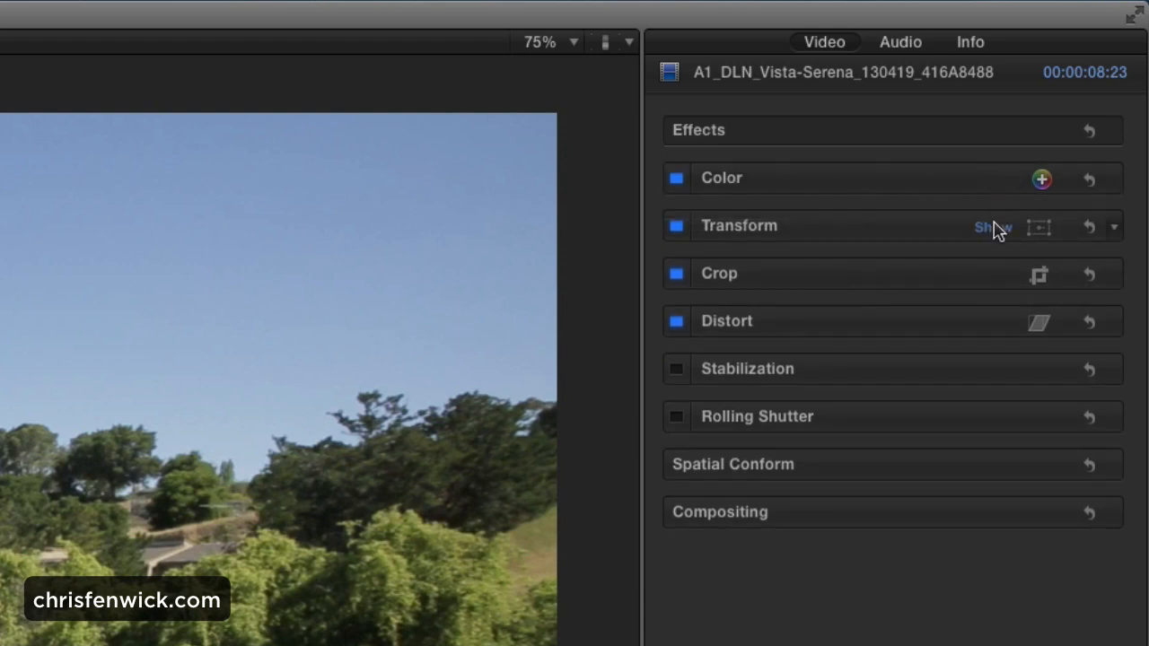
pyautogui.moveTo(1004, 374)
pyautogui.click(1000, 181)
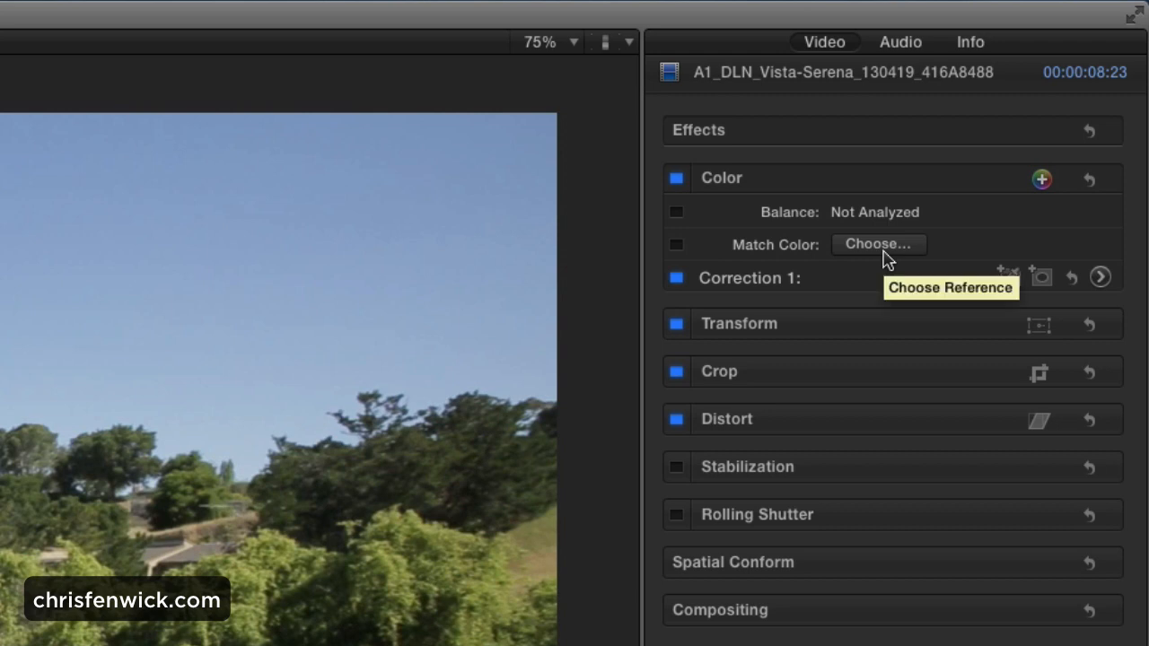
# Open the Color Adjustment for Correction 1 and review its Saturation and Exposure controls and the available presets
pyautogui.click(760, 285)
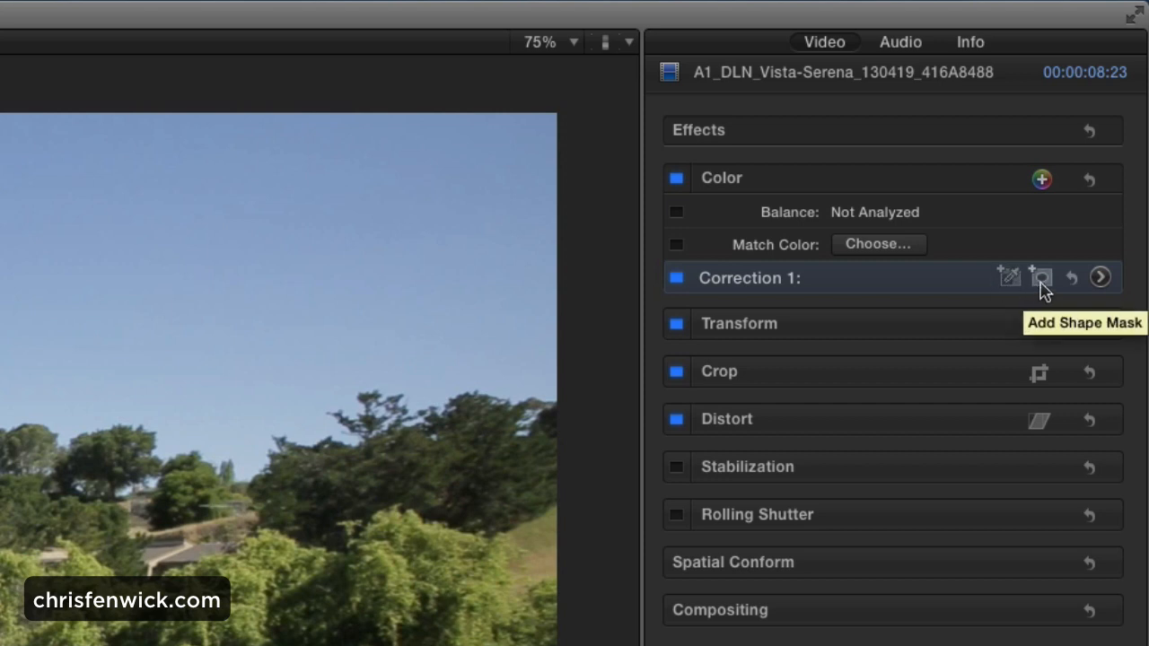
pyautogui.click(1100, 279)
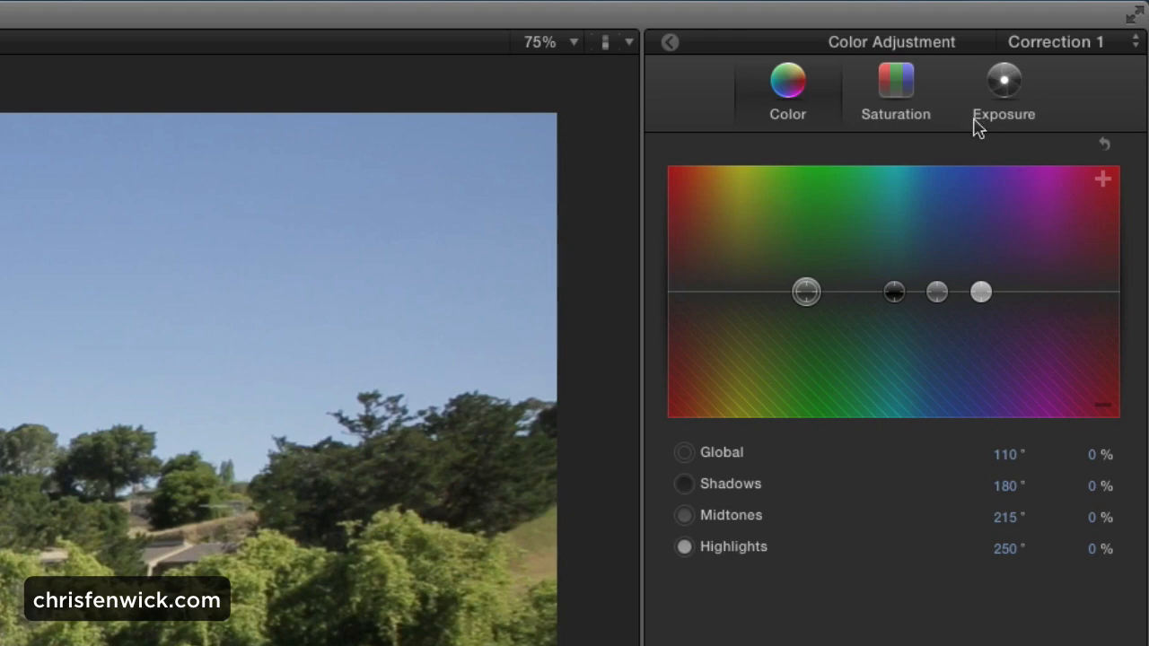
pyautogui.click(880, 97)
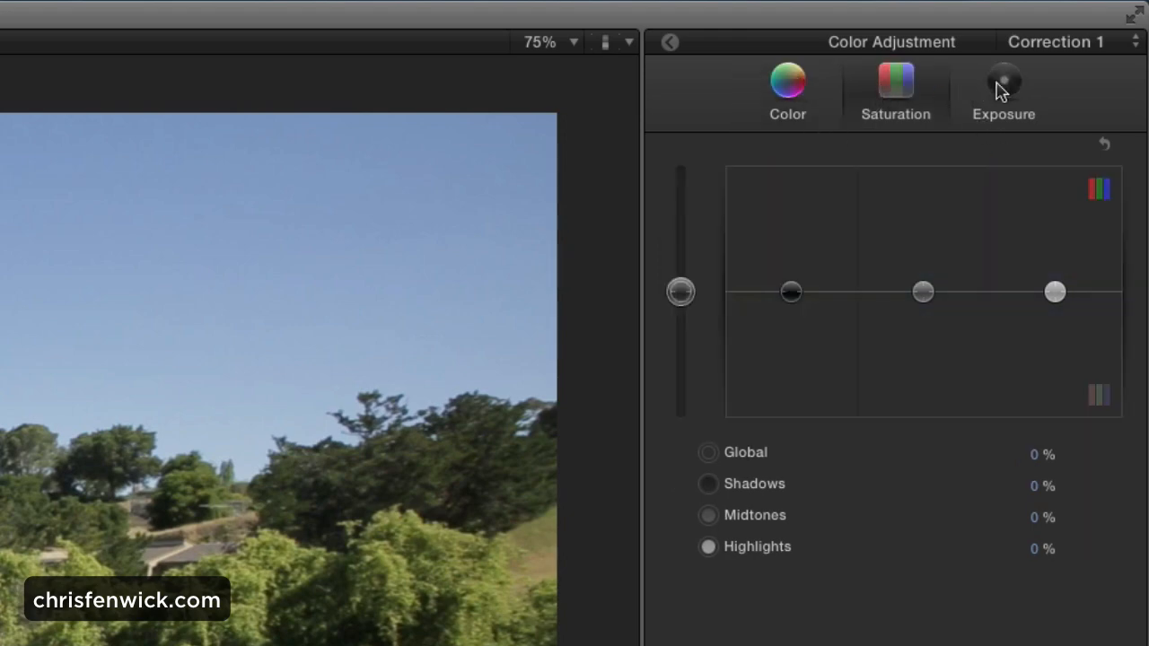
pyautogui.click(1002, 88)
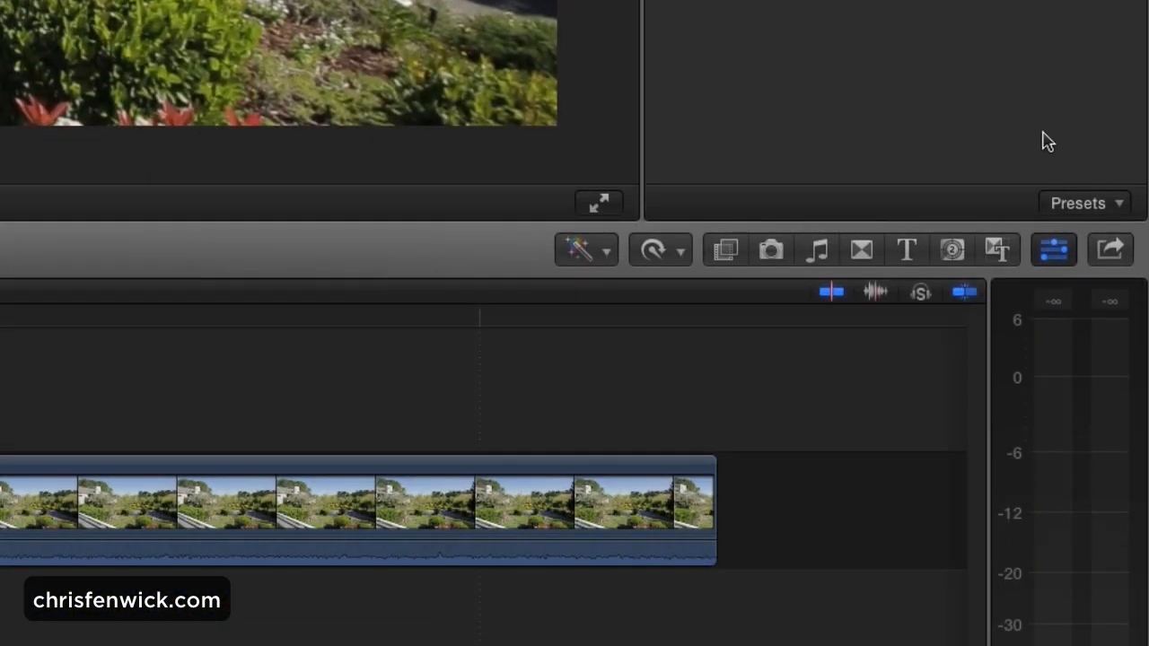
pyautogui.click(1100, 204)
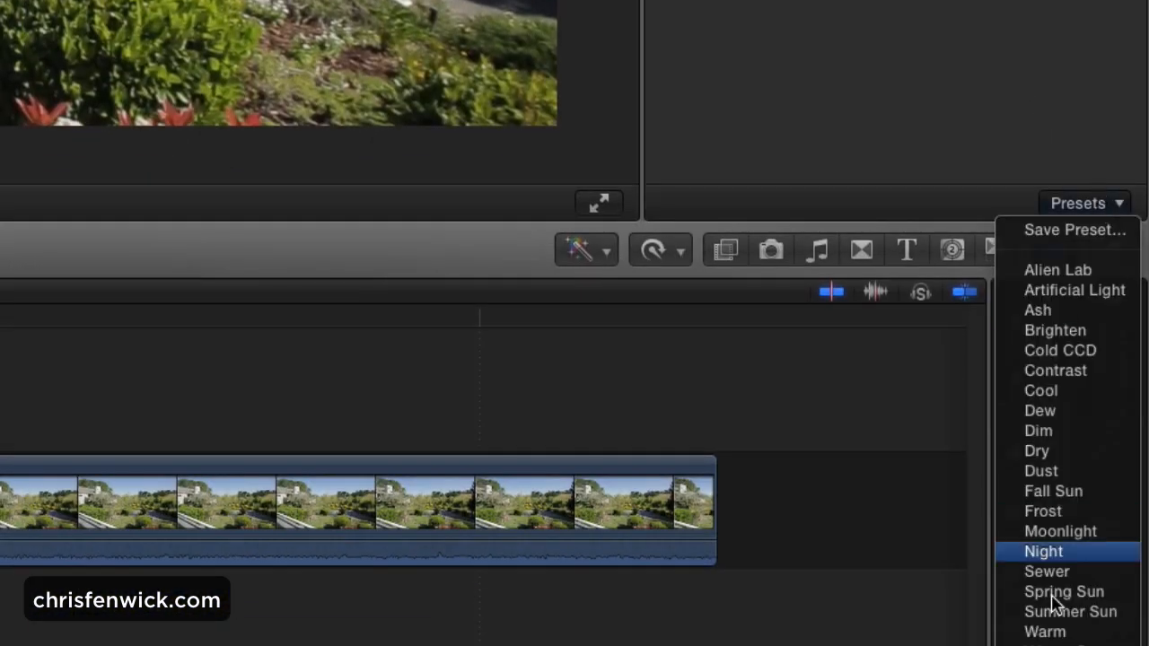
pyautogui.press('Escape')
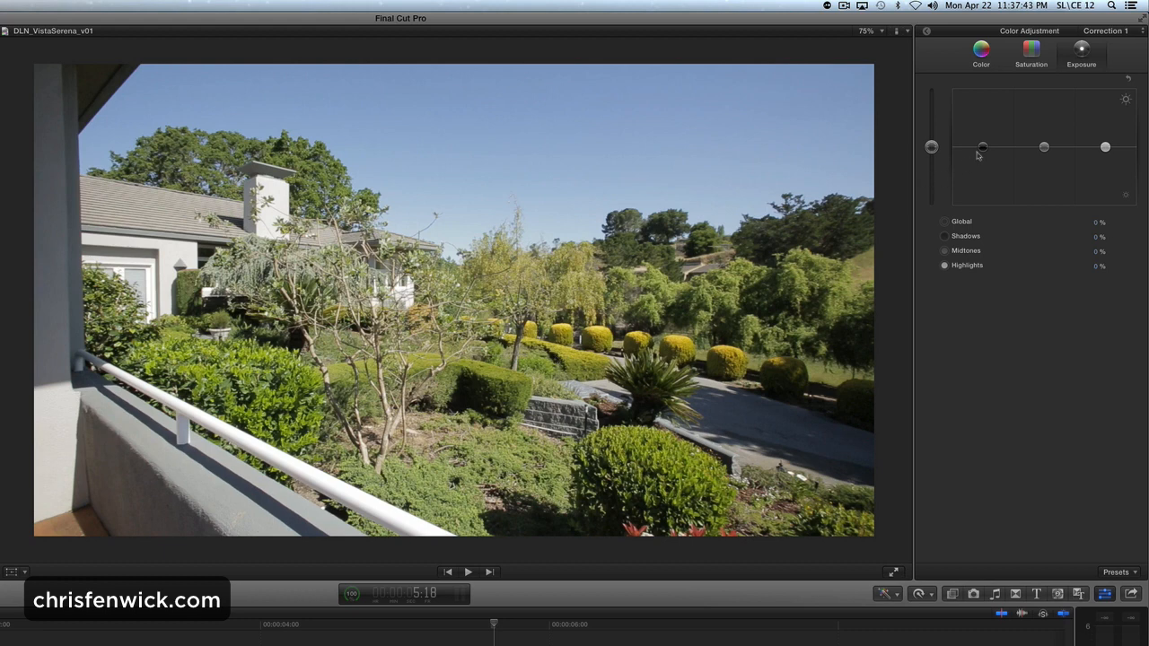
# Set Correction 1's shadows exposure to -10% and its midtones exposure to 4%
pyautogui.moveTo(981, 152); pyautogui.dragTo(983, 156)
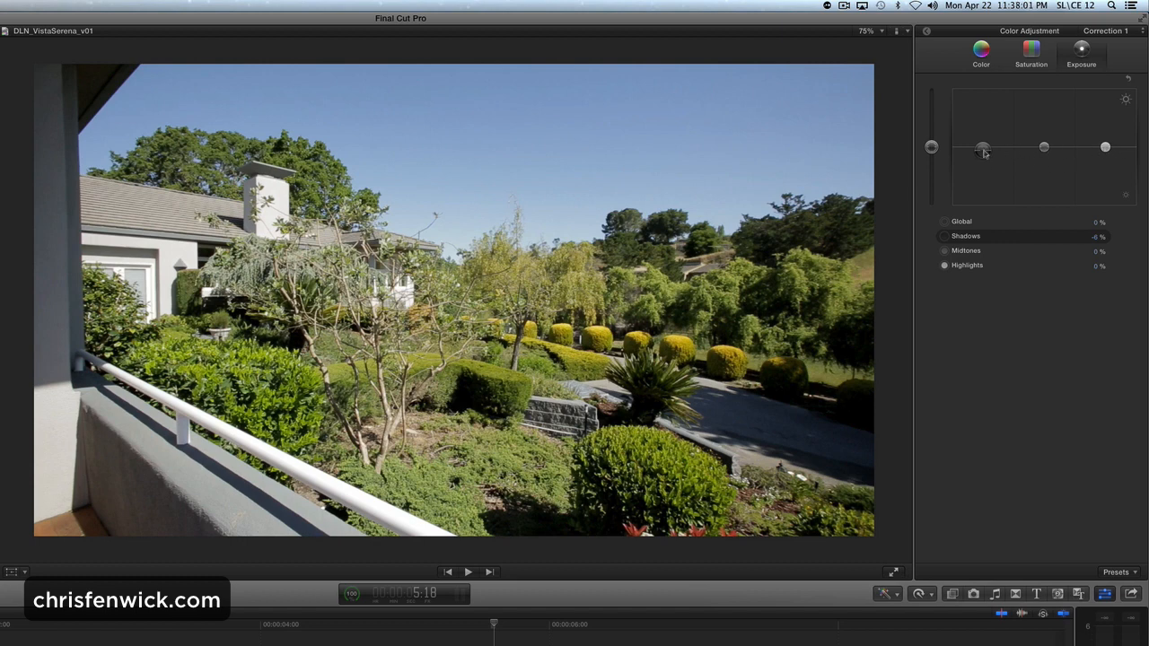
pyautogui.moveTo(984, 153); pyautogui.dragTo(984, 154)
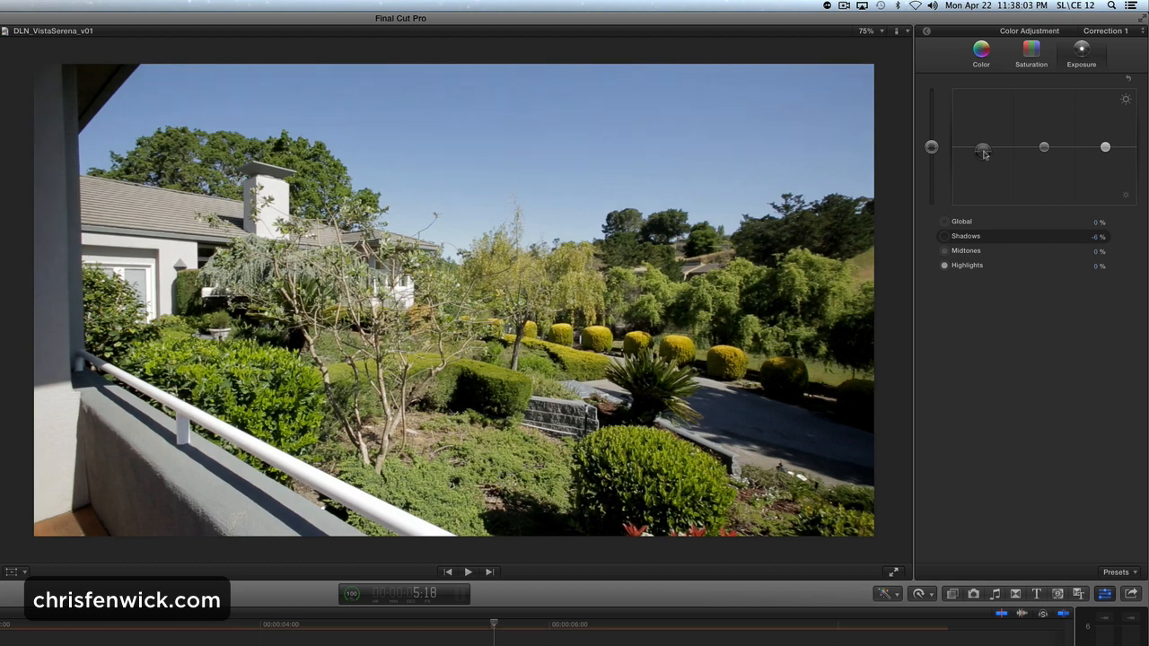
pyautogui.moveTo(985, 154); pyautogui.dragTo(983, 153)
pyautogui.moveTo(989, 157); pyautogui.dragTo(990, 158)
pyautogui.click(1045, 149)
pyautogui.moveTo(1047, 150); pyautogui.dragTo(1047, 148)
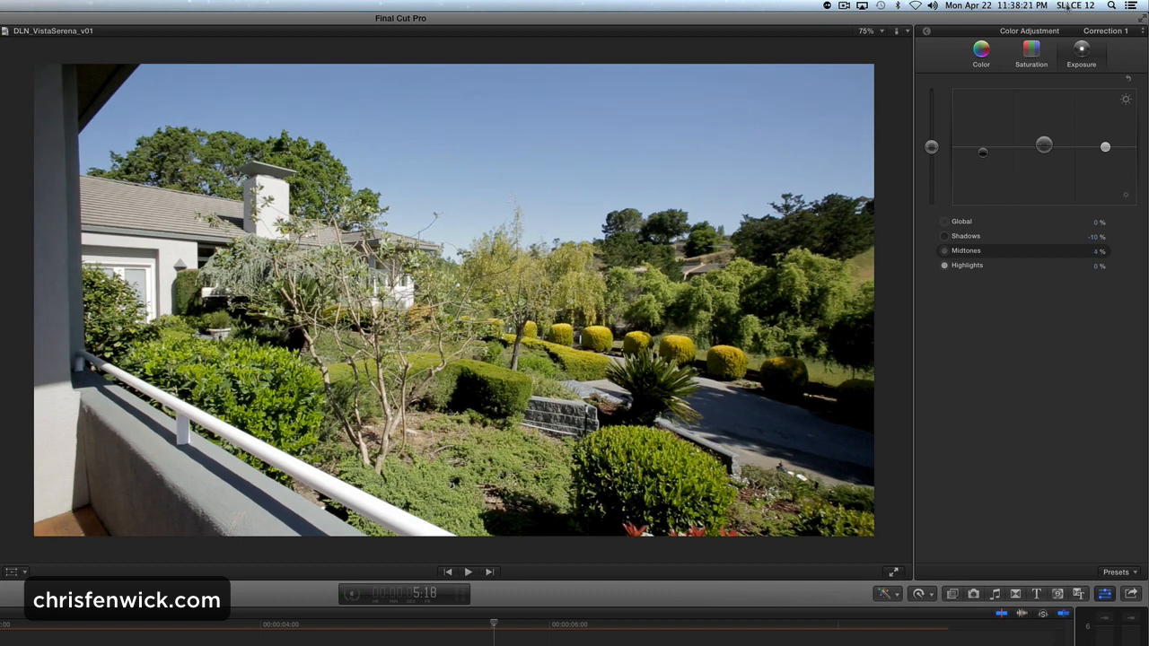
# Raise Correction 1's global saturation to 21% and go back to the clip's video properties
pyautogui.click(1032, 56)
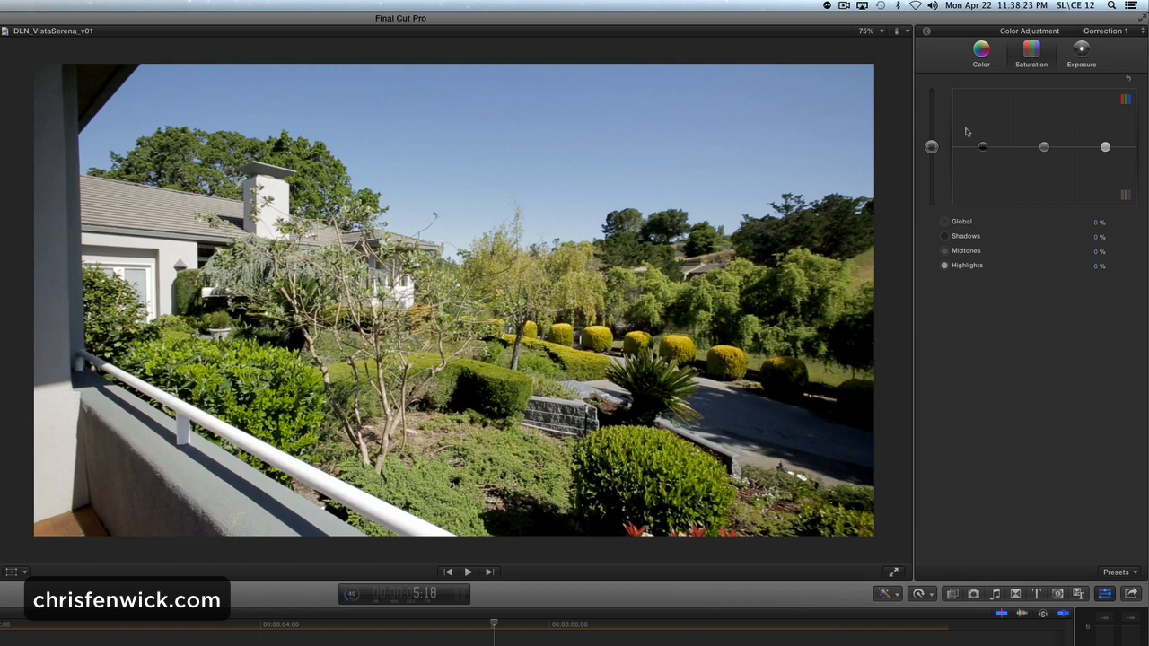
pyautogui.click(931, 147)
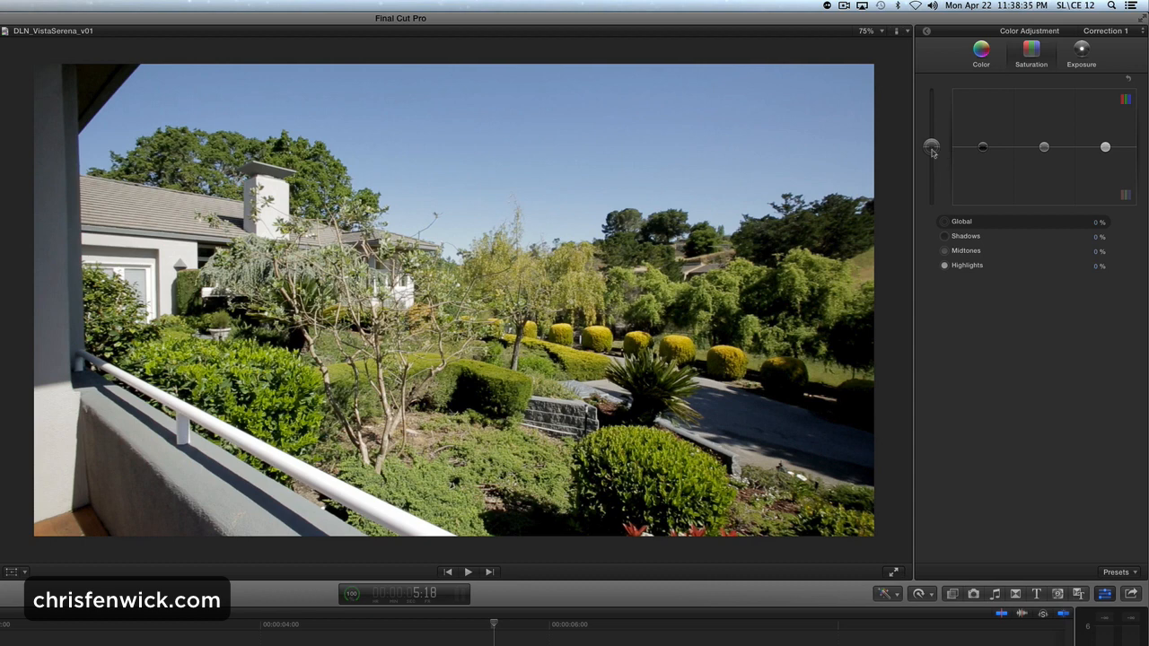
pyautogui.moveTo(932, 153); pyautogui.dragTo(932, 141)
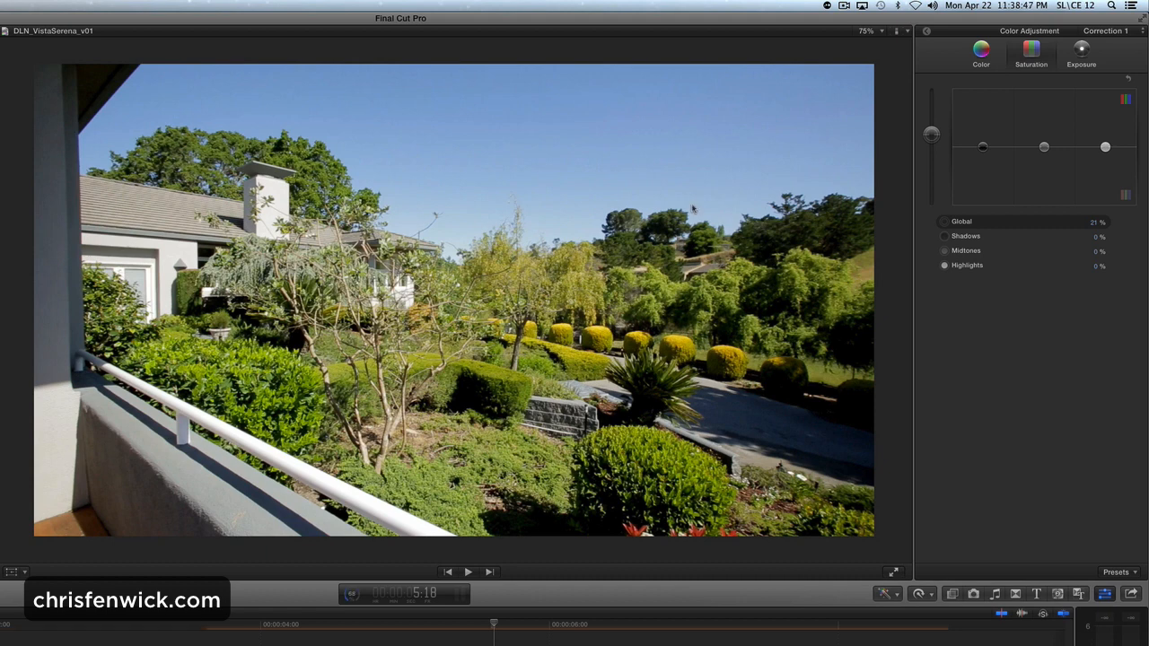
pyautogui.click(926, 35)
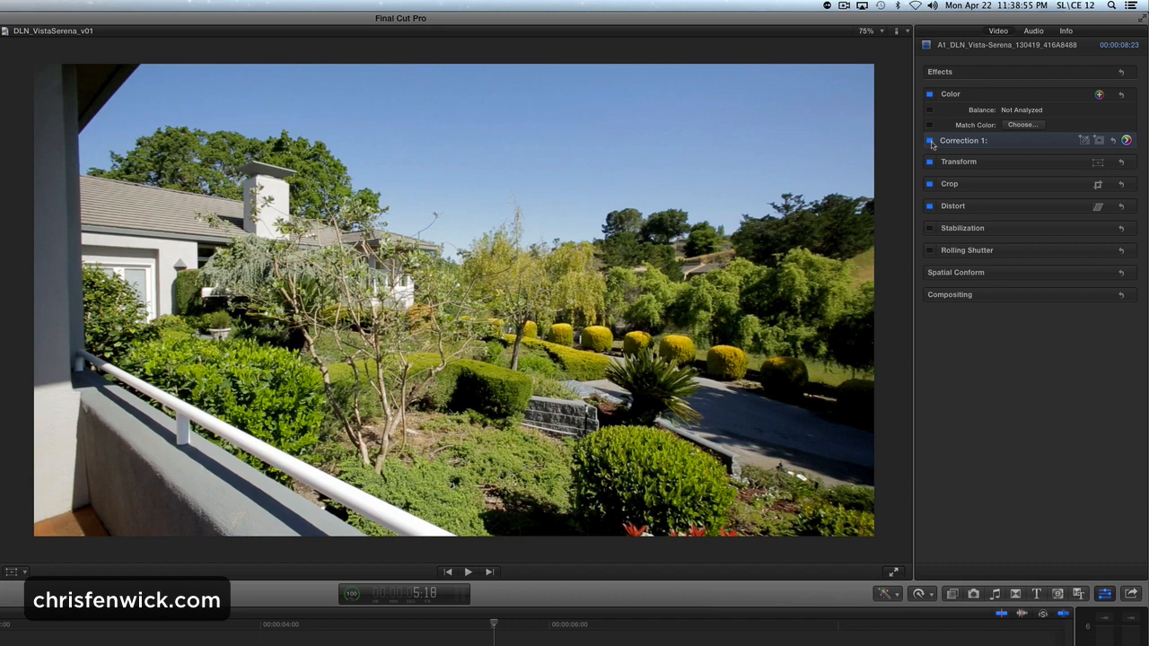
# Compare the image before and after by switching Correction 1 and the whole Color section off and on
pyautogui.click(930, 141)
pyautogui.click(930, 141)
pyautogui.click(931, 140)
pyautogui.click(930, 141)
pyautogui.click(930, 141)
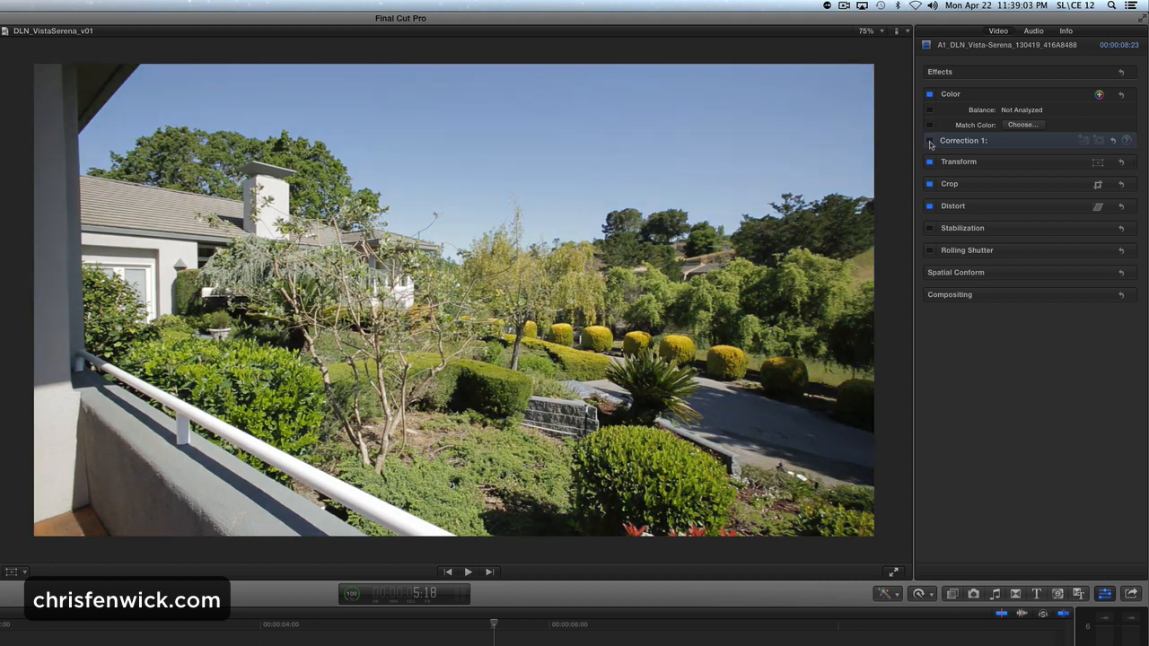
pyautogui.click(930, 141)
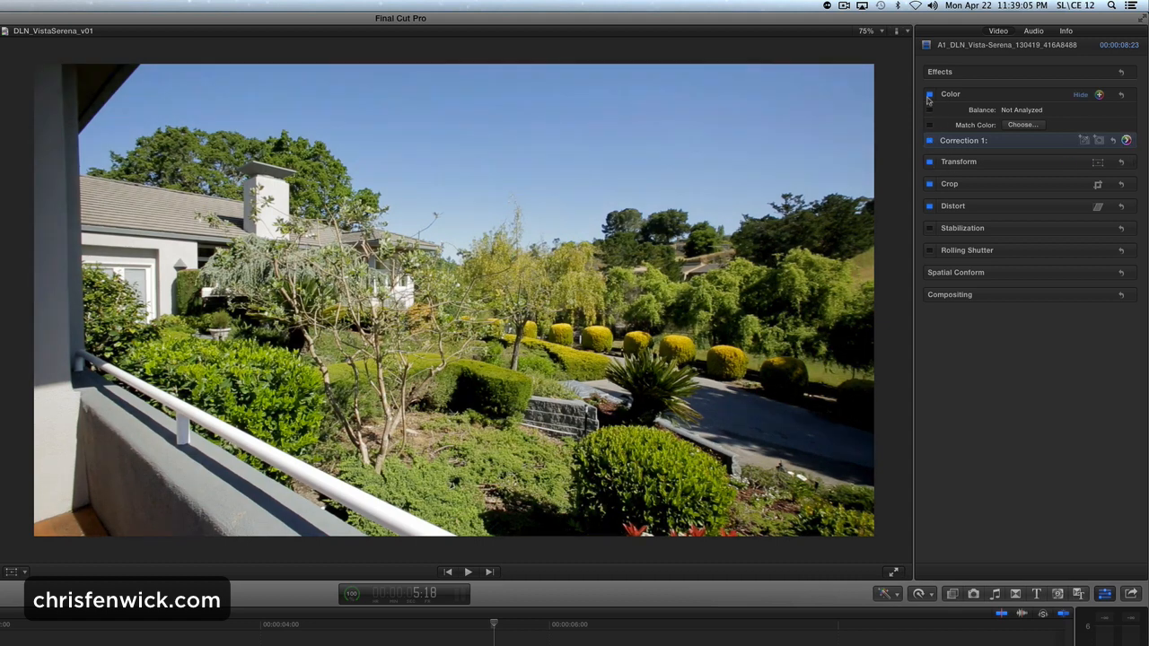
pyautogui.click(930, 95)
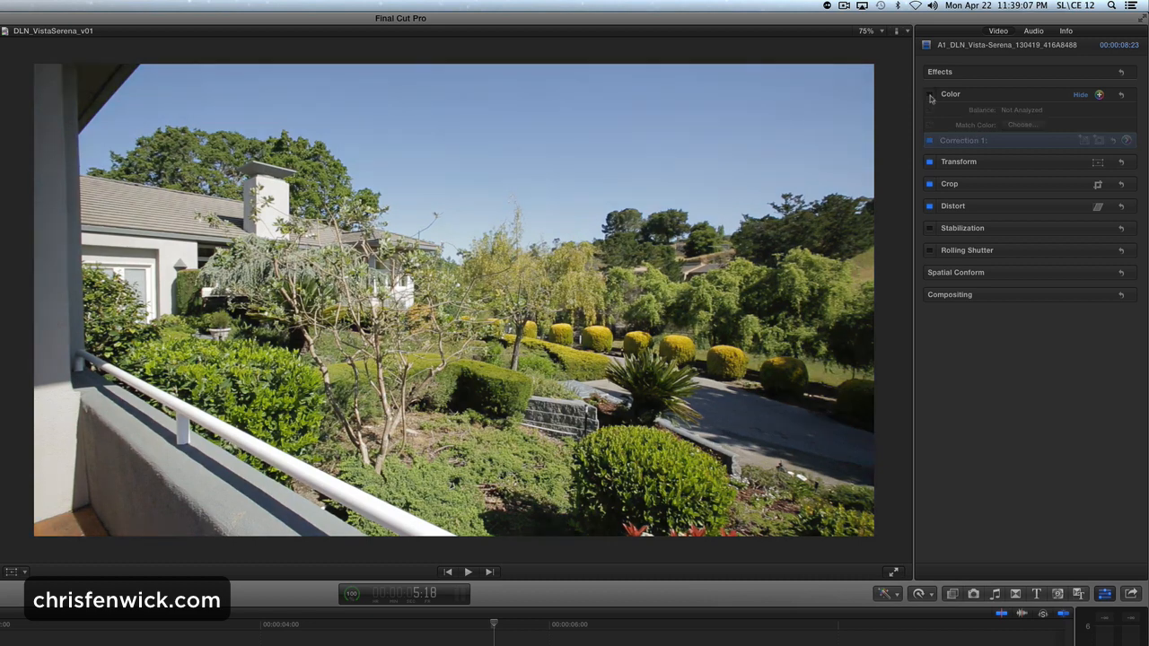
pyautogui.click(930, 94)
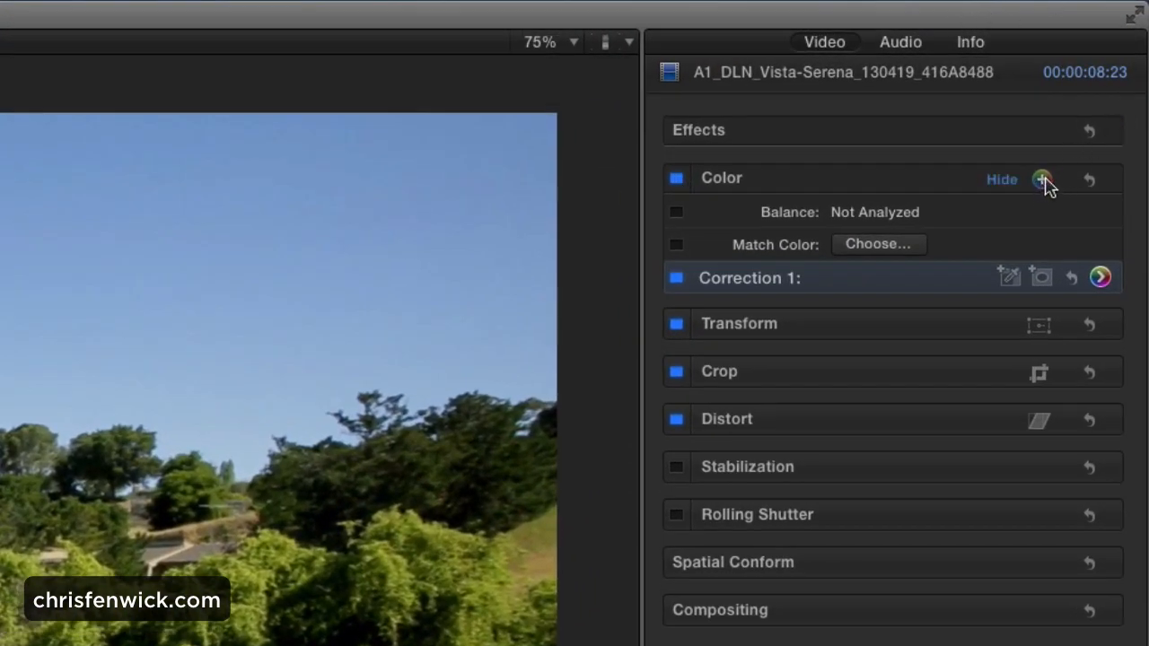
# Add a second color correction with a color mask sampled across the blue sky, and increase the mask's softness
pyautogui.click(1042, 180)
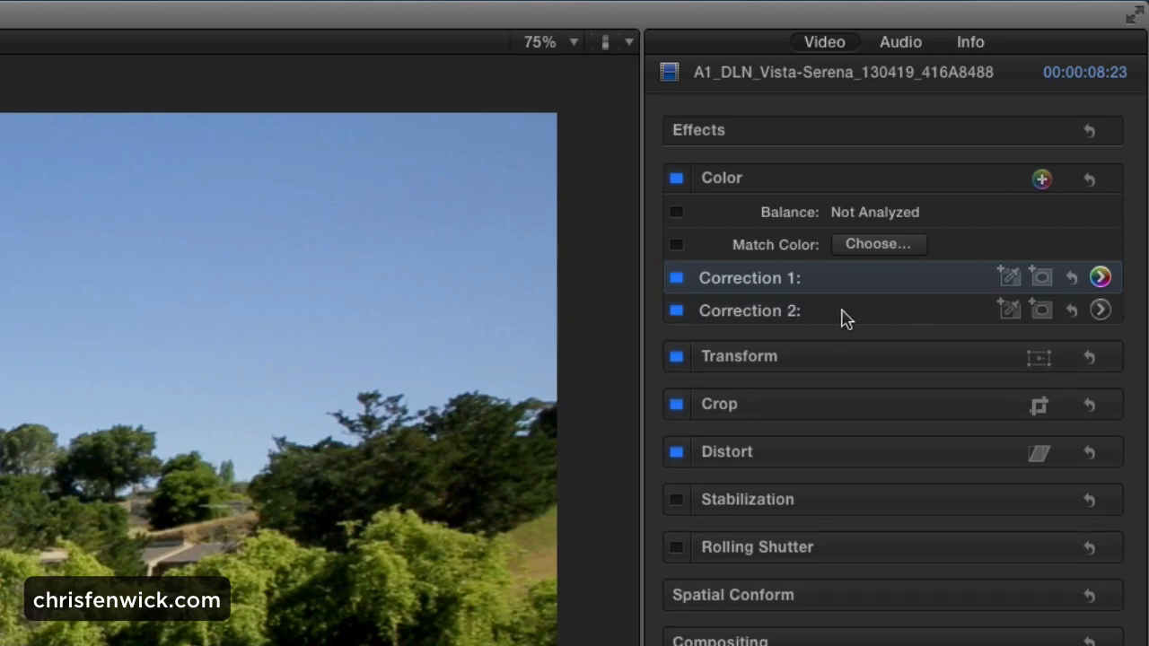
pyautogui.click(1015, 316)
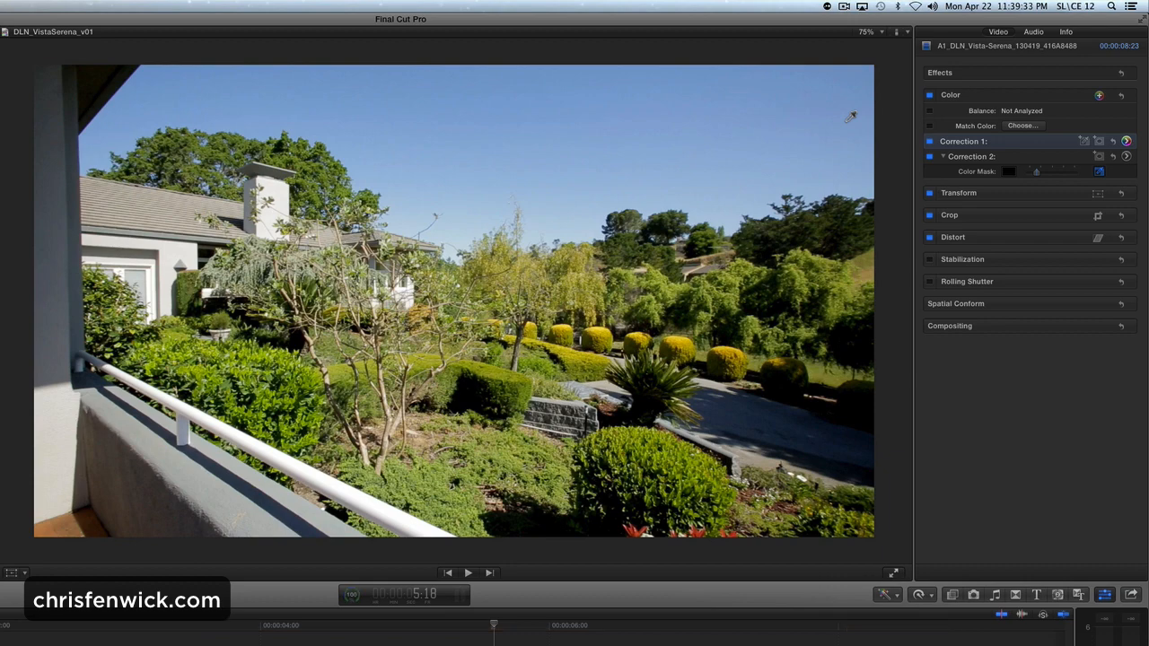
pyautogui.click(446, 94)
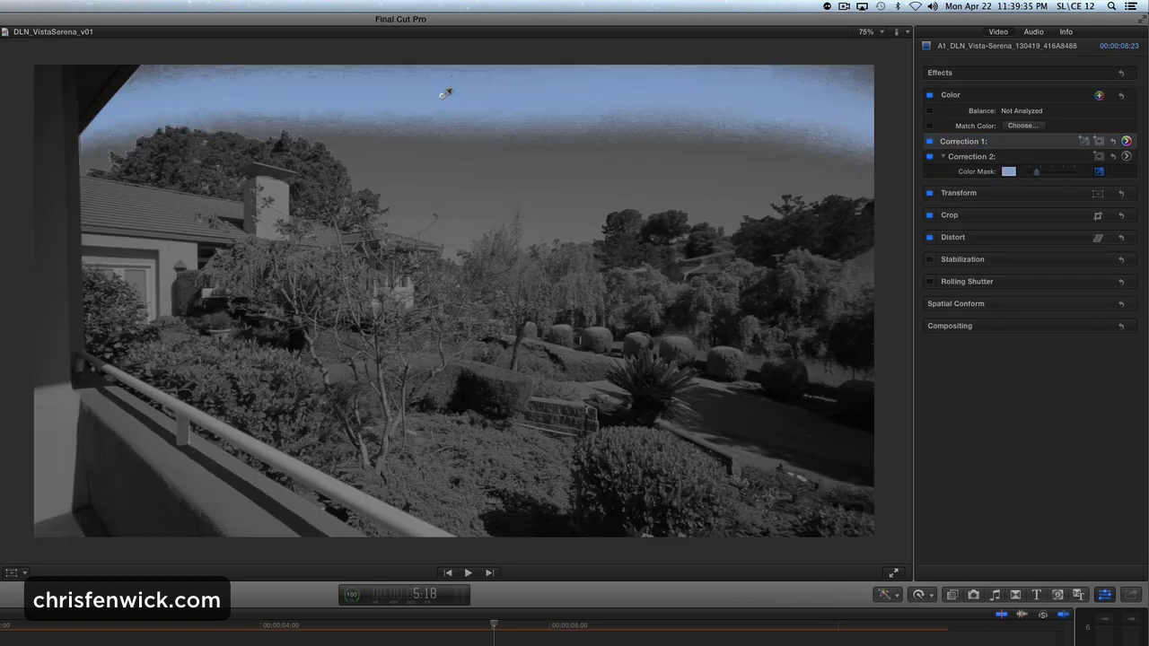
pyautogui.moveTo(449, 93); pyautogui.dragTo(542, 158)
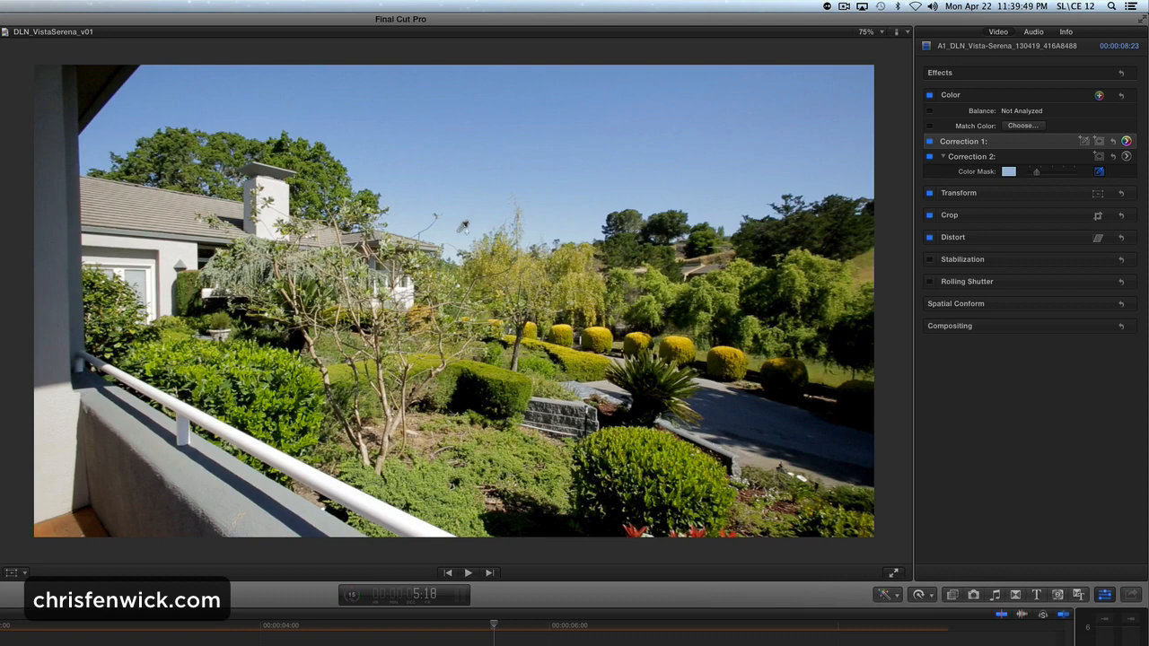
pyautogui.moveTo(453, 225); pyautogui.dragTo(463, 231)
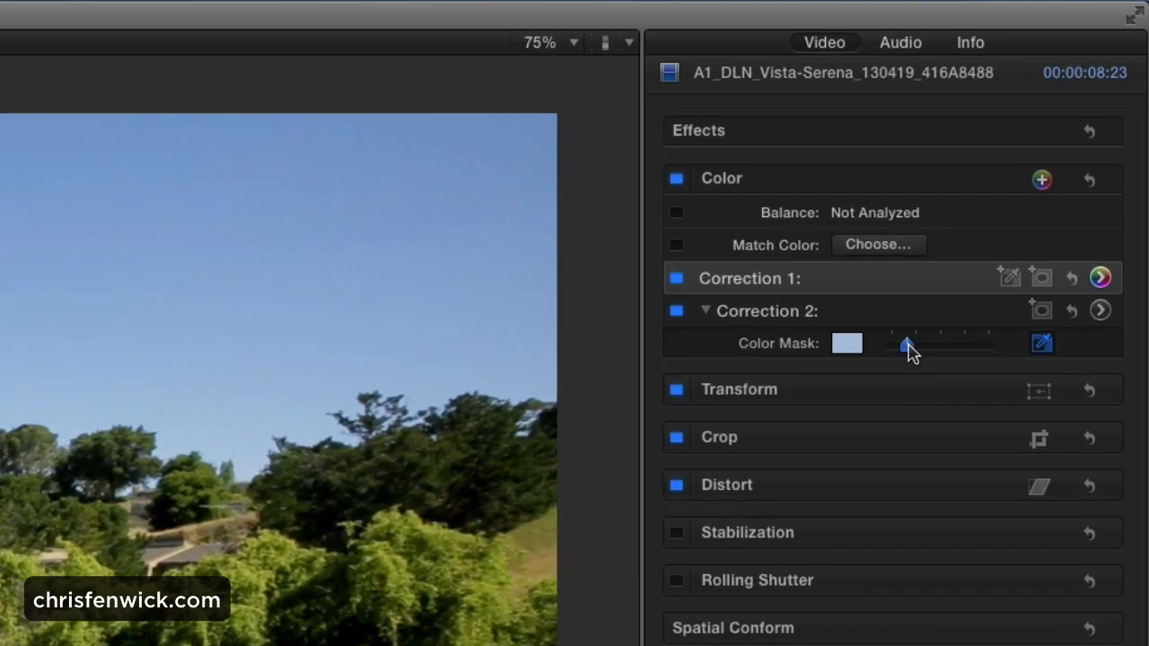
pyautogui.moveTo(908, 345); pyautogui.dragTo(925, 348)
# Set Correction 2's saturation inside the sky mask to 51% for midtones and 56% for highlights
pyautogui.click(1101, 312)
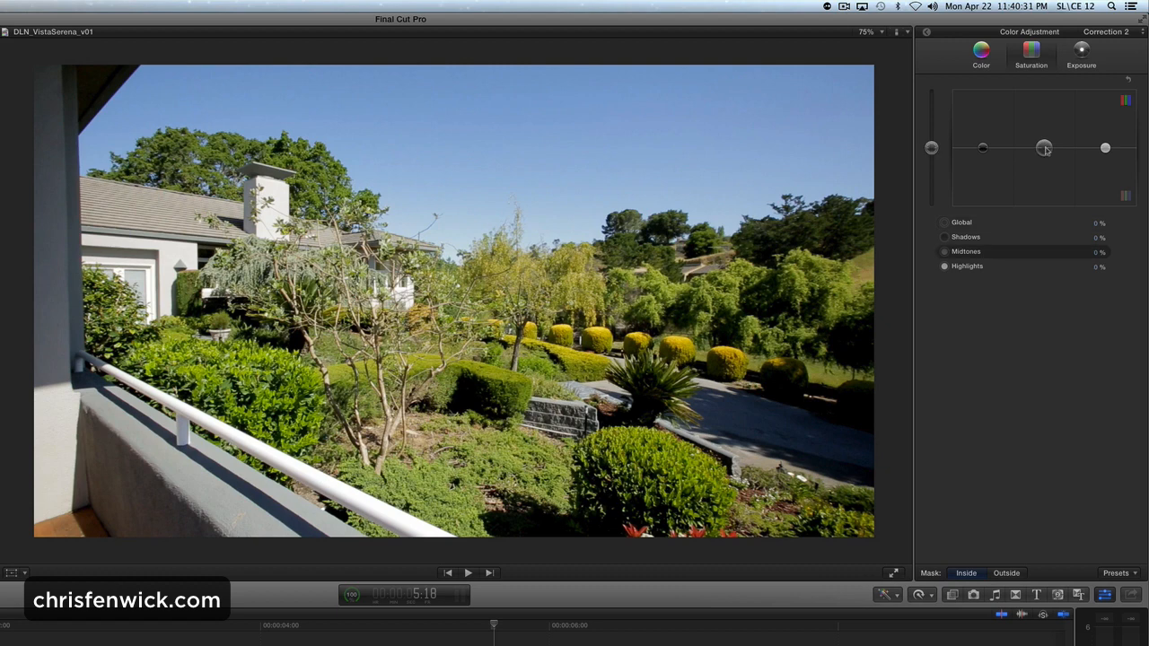
pyautogui.moveTo(1045, 150); pyautogui.dragTo(1044, 124)
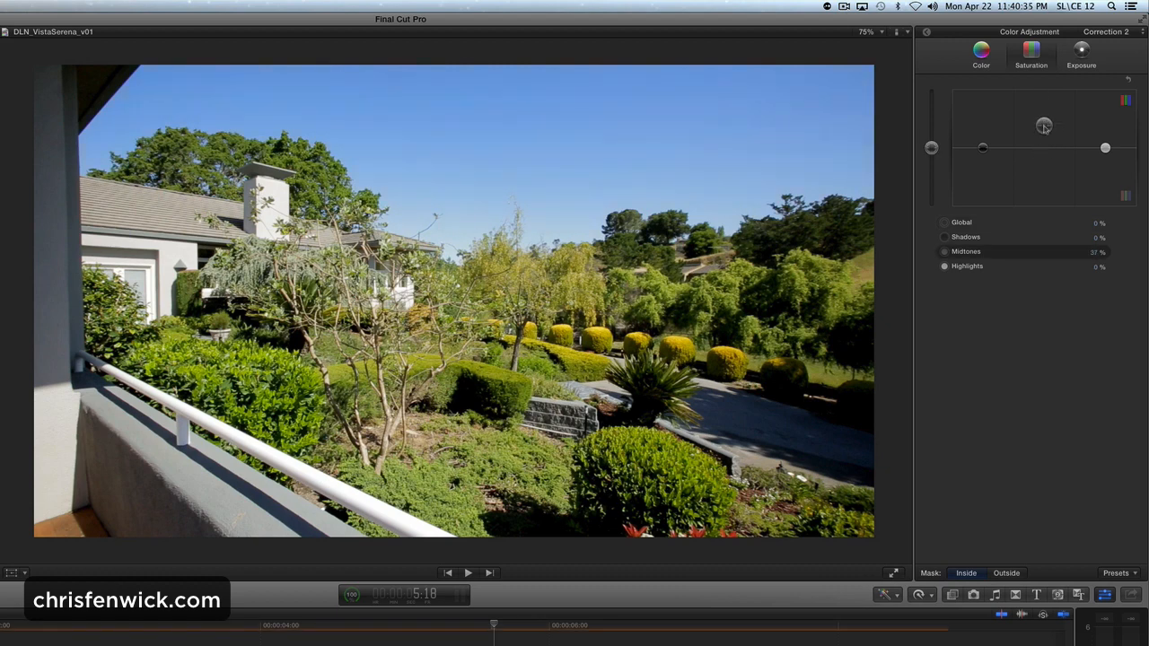
pyautogui.moveTo(1105, 149); pyautogui.dragTo(1044, 121)
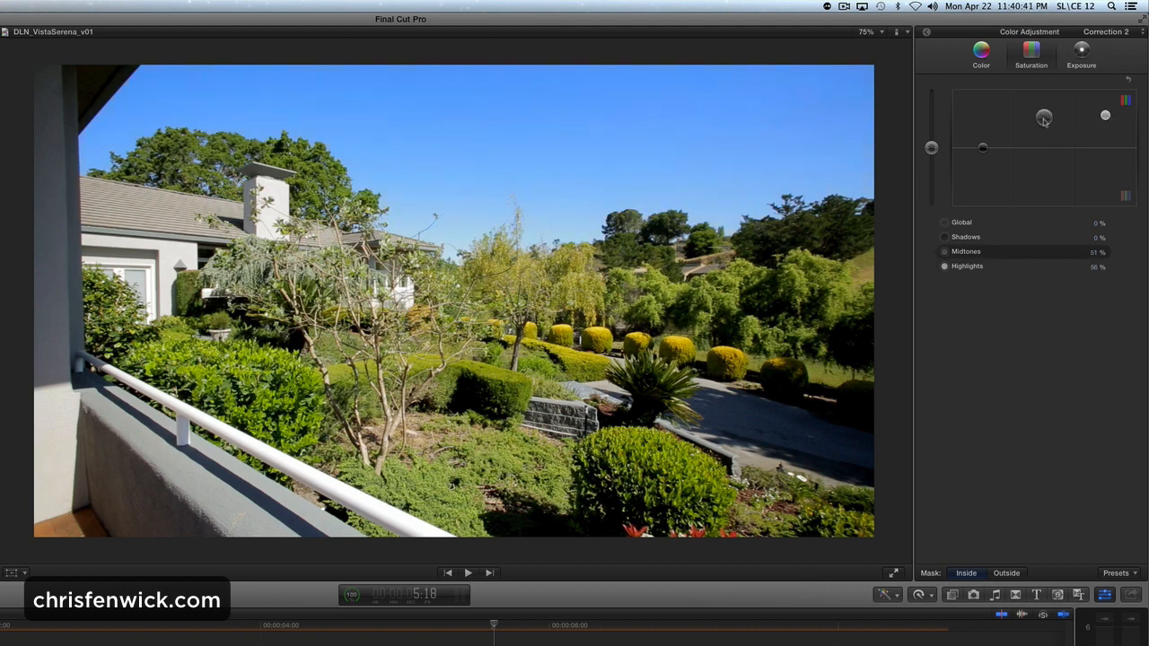
pyautogui.click(927, 33)
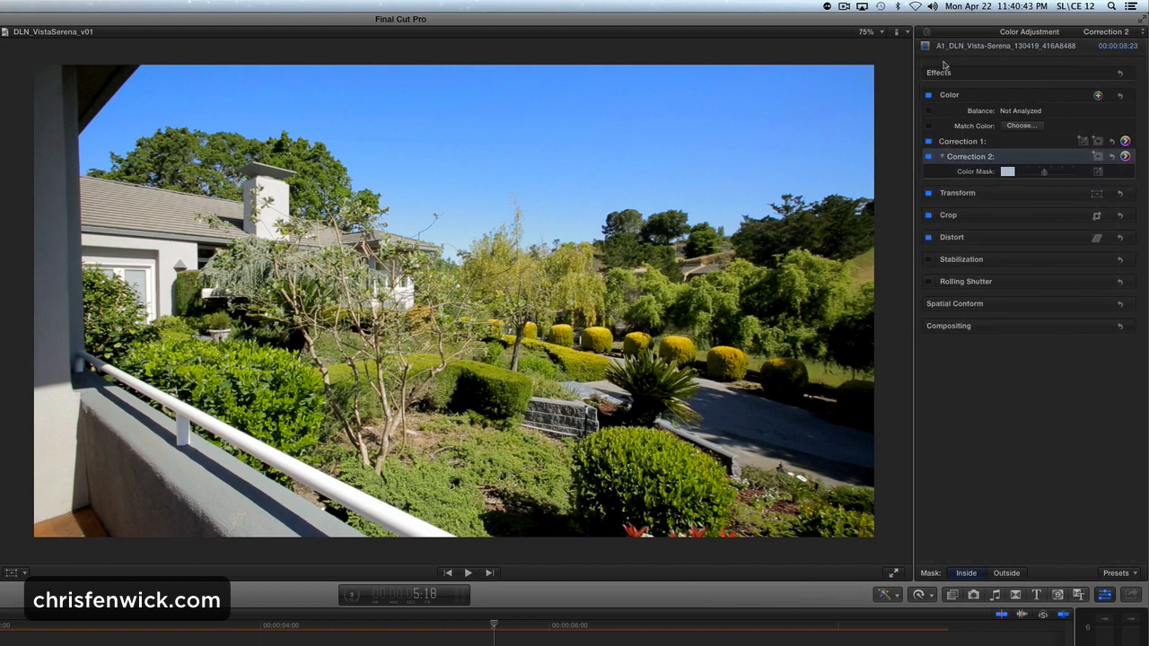
# Compare the image with Correction 2, Correction 1 and the whole Color section switched off and on, and review Correction 2's saturation settings
pyautogui.click(930, 157)
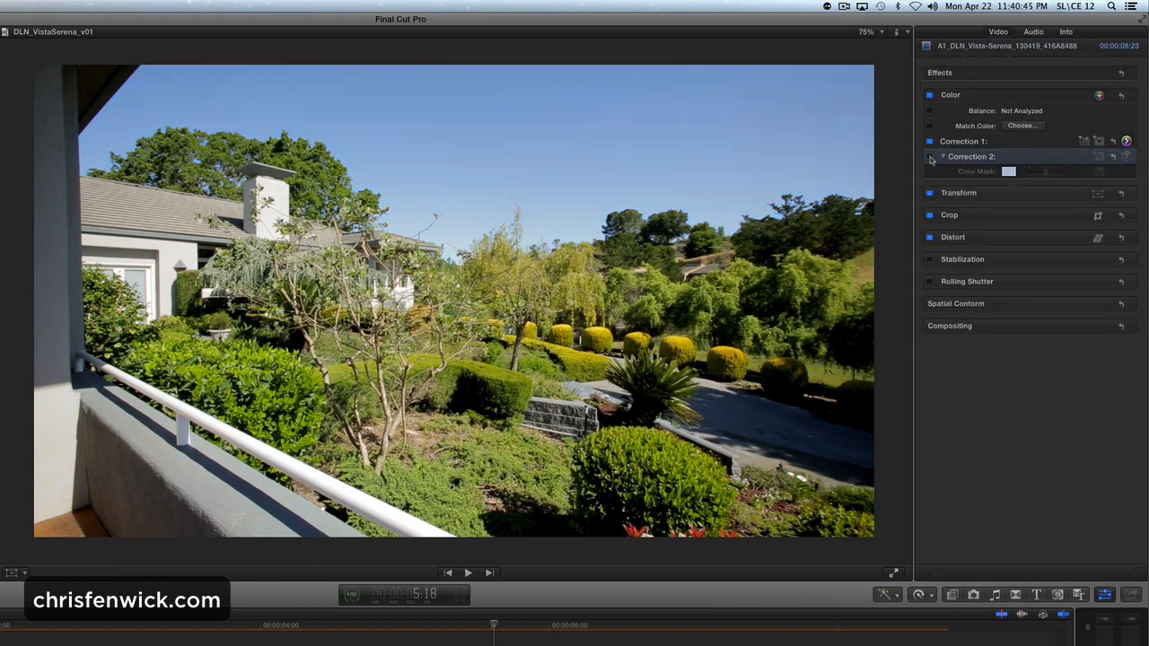
pyautogui.click(930, 156)
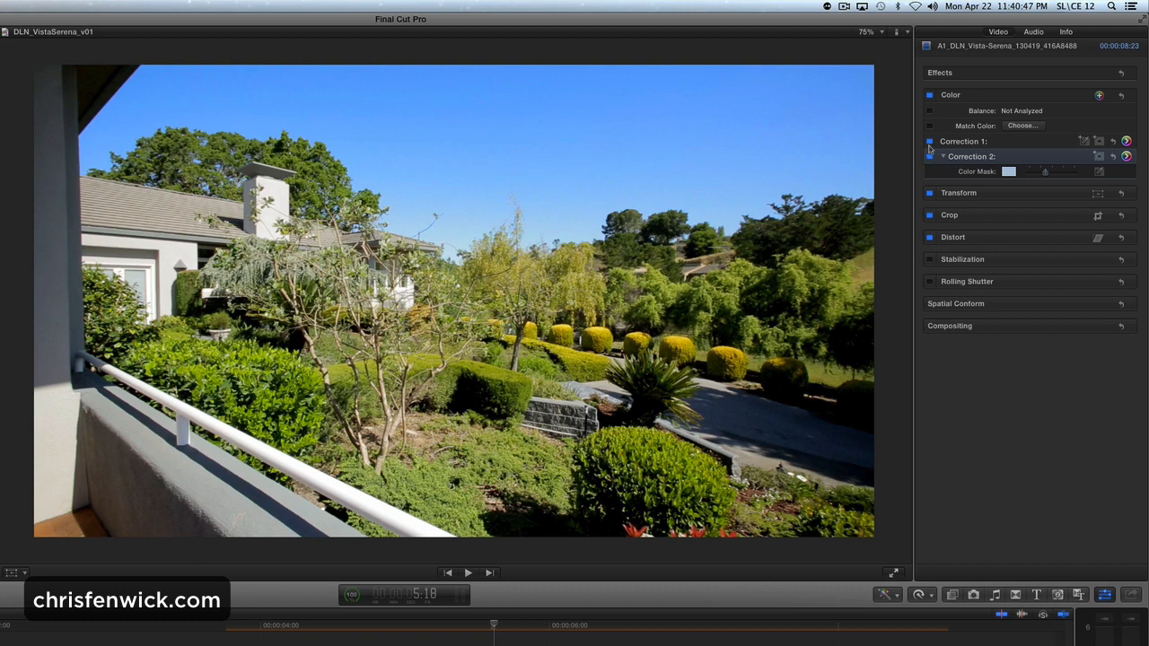
pyautogui.click(930, 142)
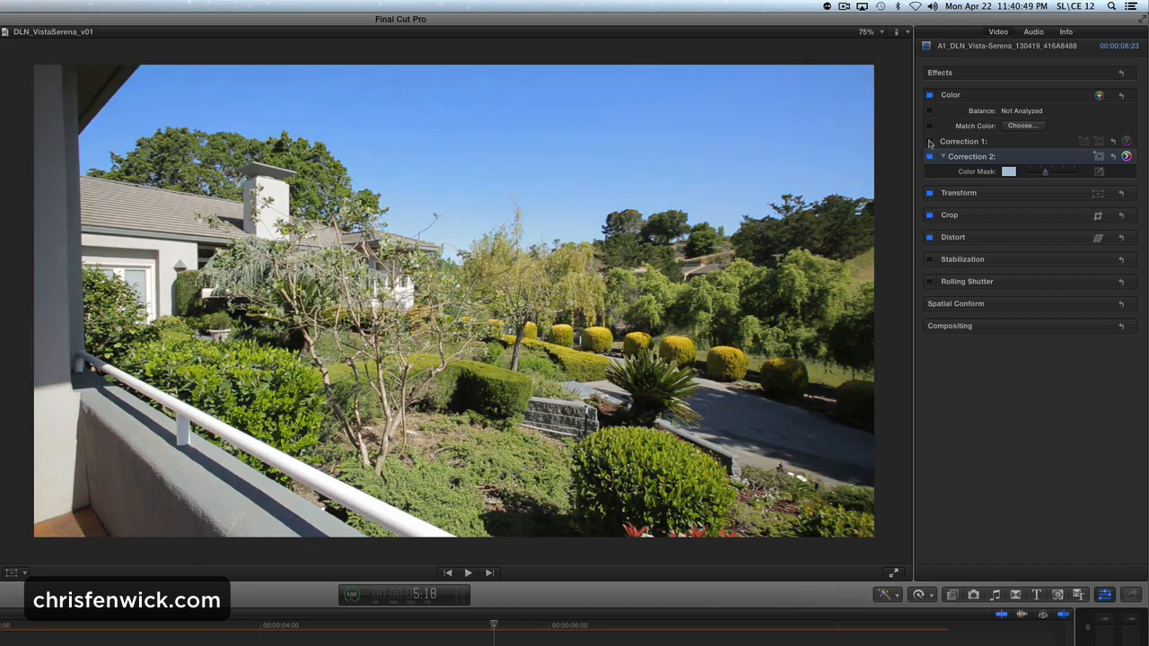
pyautogui.click(930, 141)
pyautogui.click(930, 95)
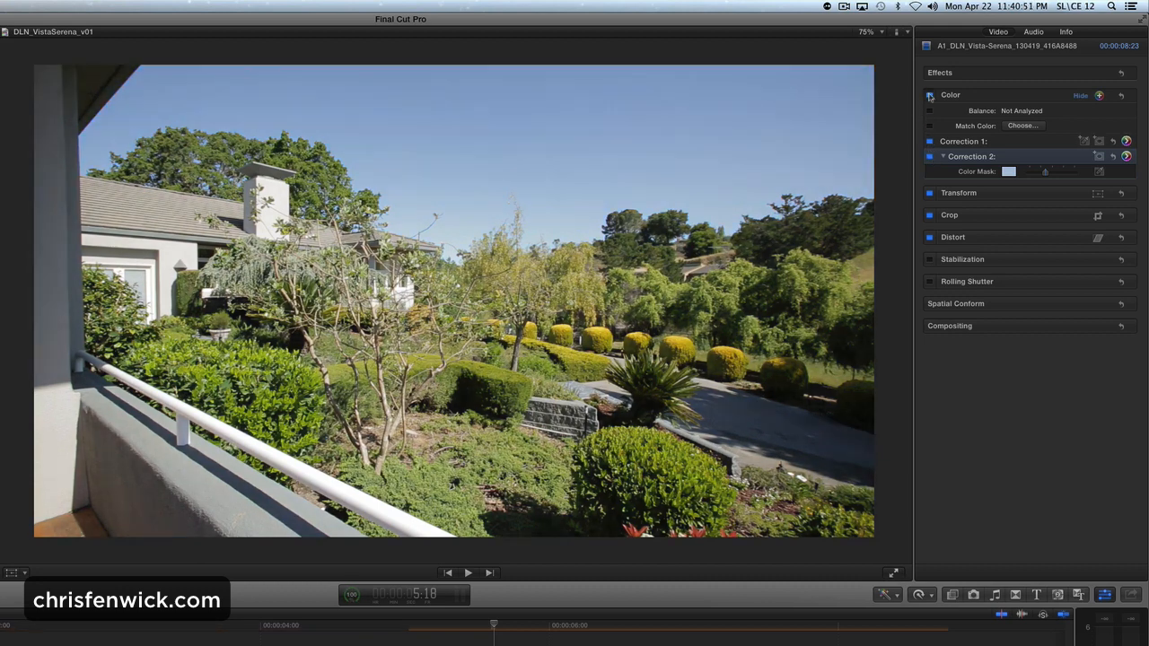
pyautogui.click(931, 95)
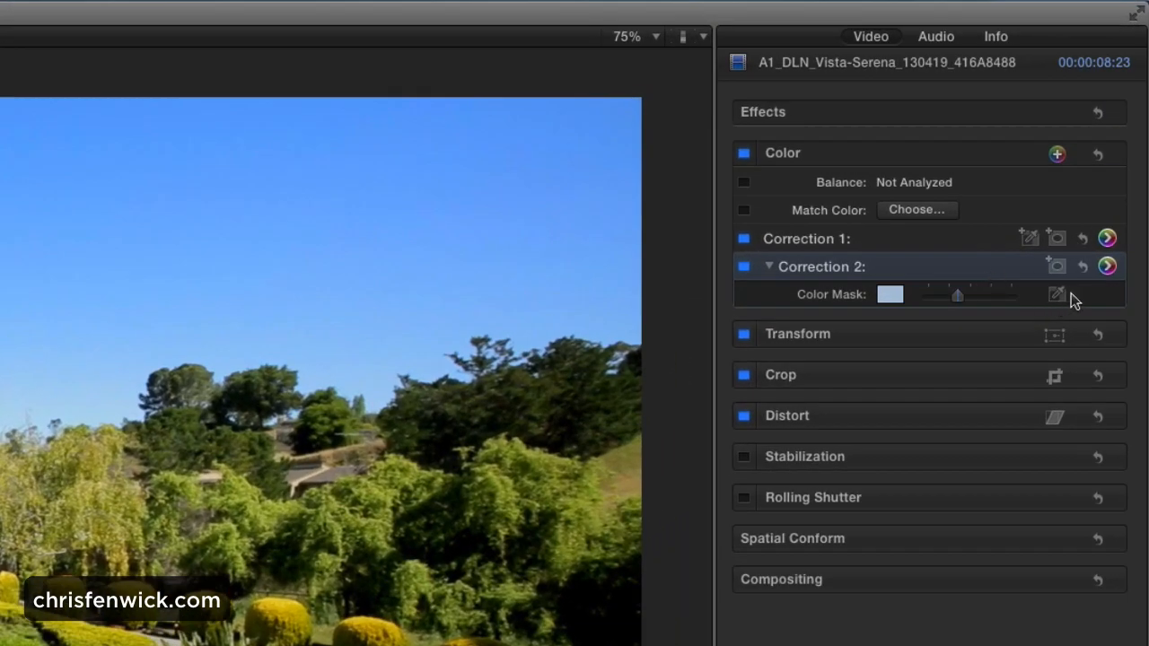
pyautogui.click(1107, 266)
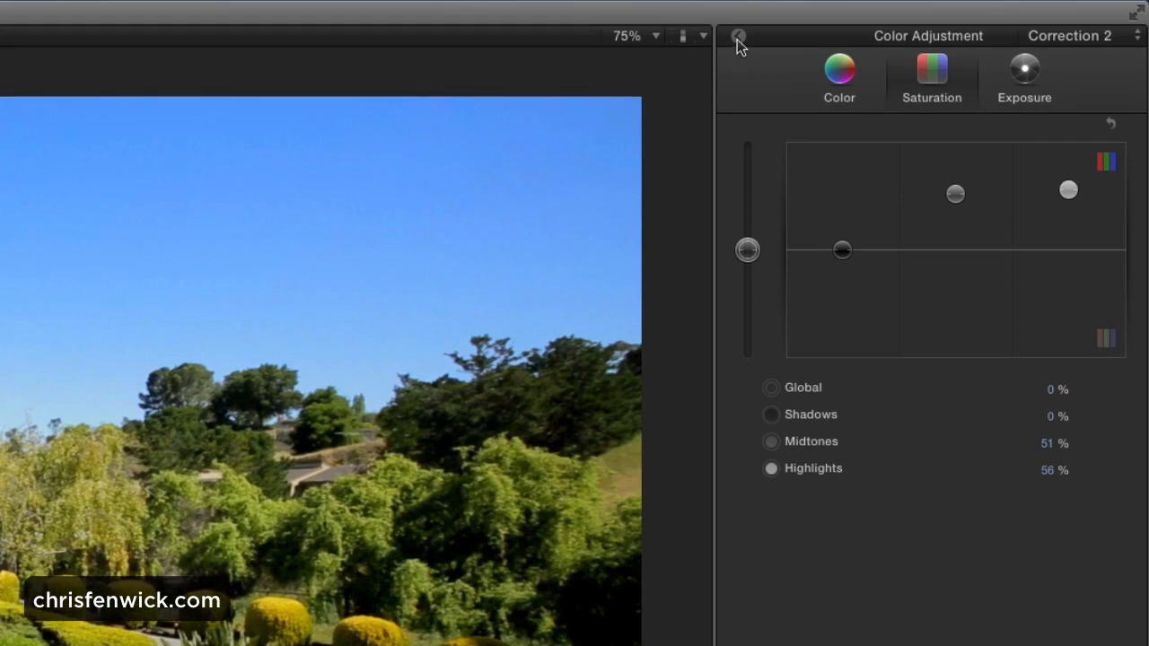
pyautogui.click(737, 40)
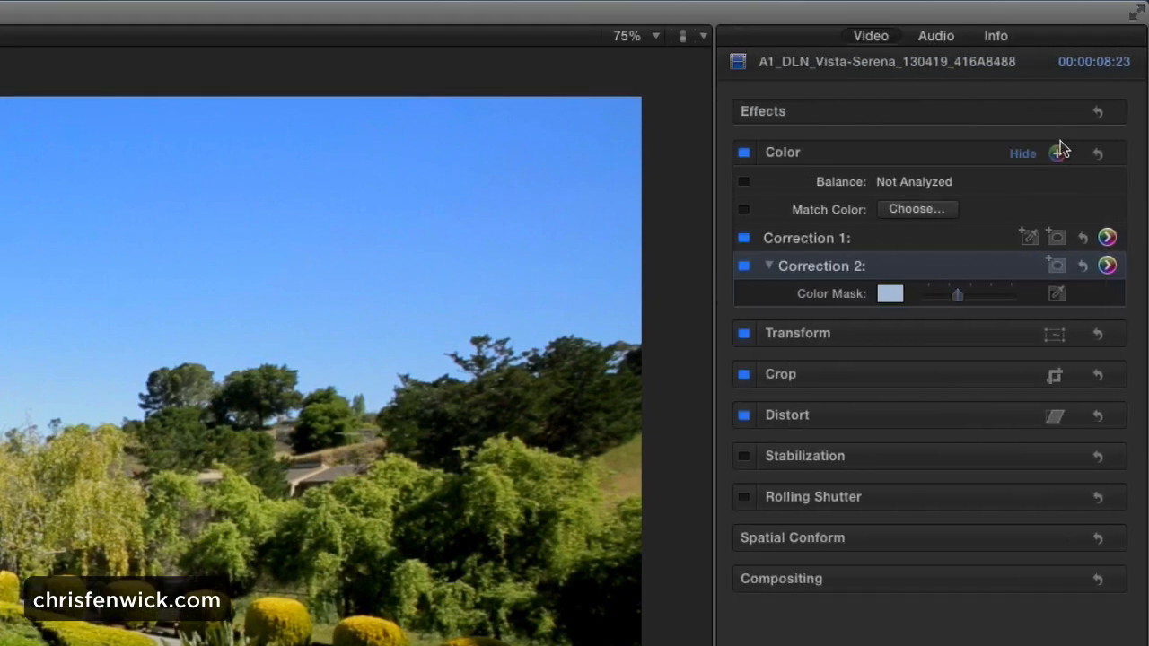
# Add a third color correction with a shape mask, and stretch the mask into a wide, soft-edged oval covering most of the picture
pyautogui.click(1058, 153)
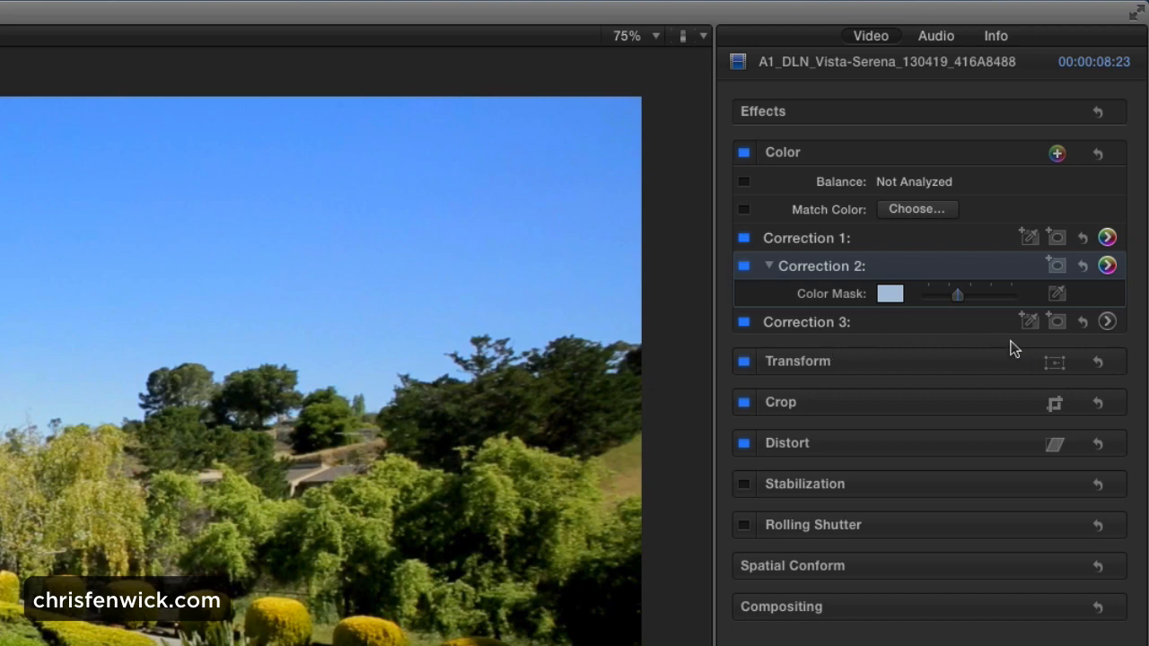
pyautogui.click(1057, 323)
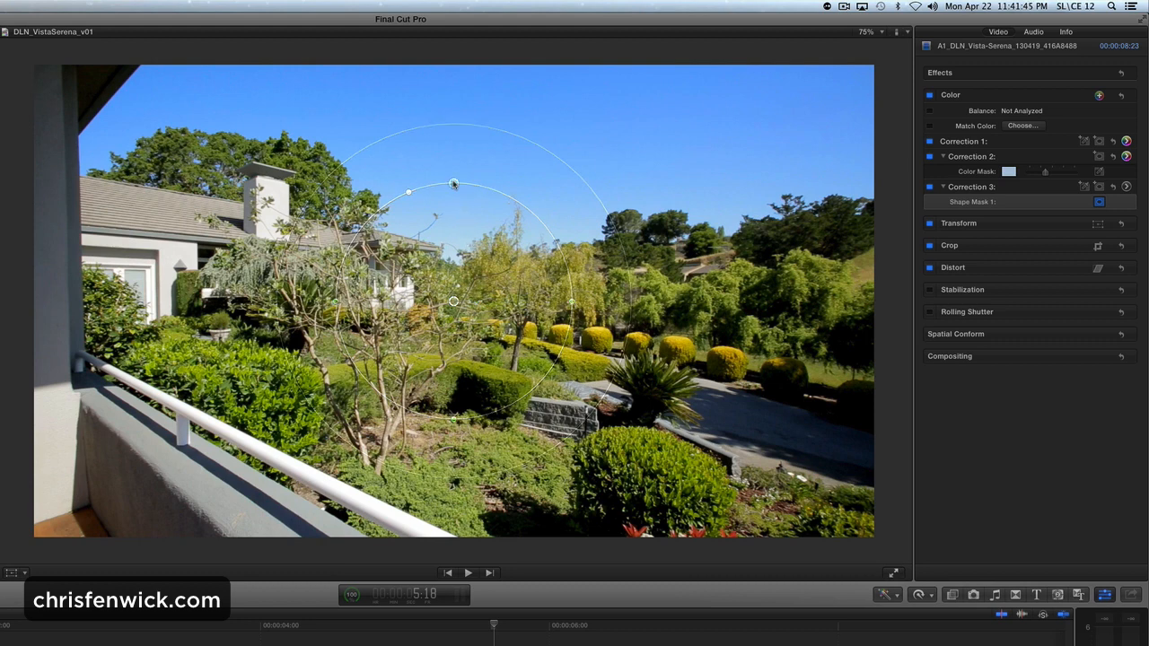
pyautogui.moveTo(454, 184); pyautogui.dragTo(459, 85)
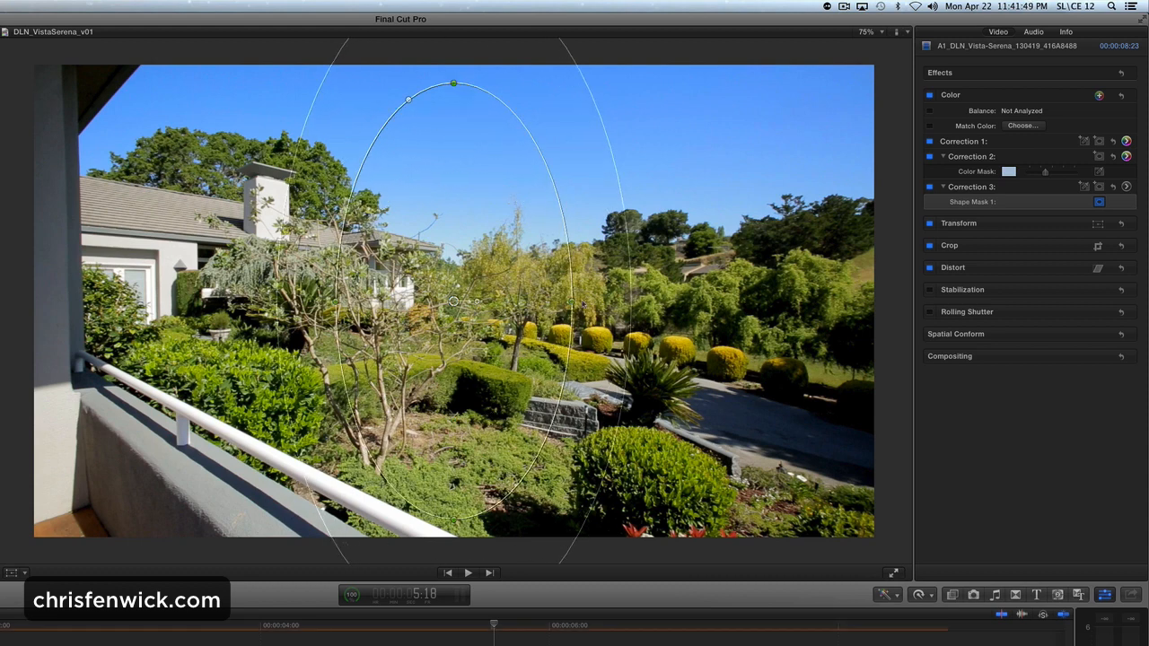
pyautogui.moveTo(571, 303); pyautogui.dragTo(839, 295)
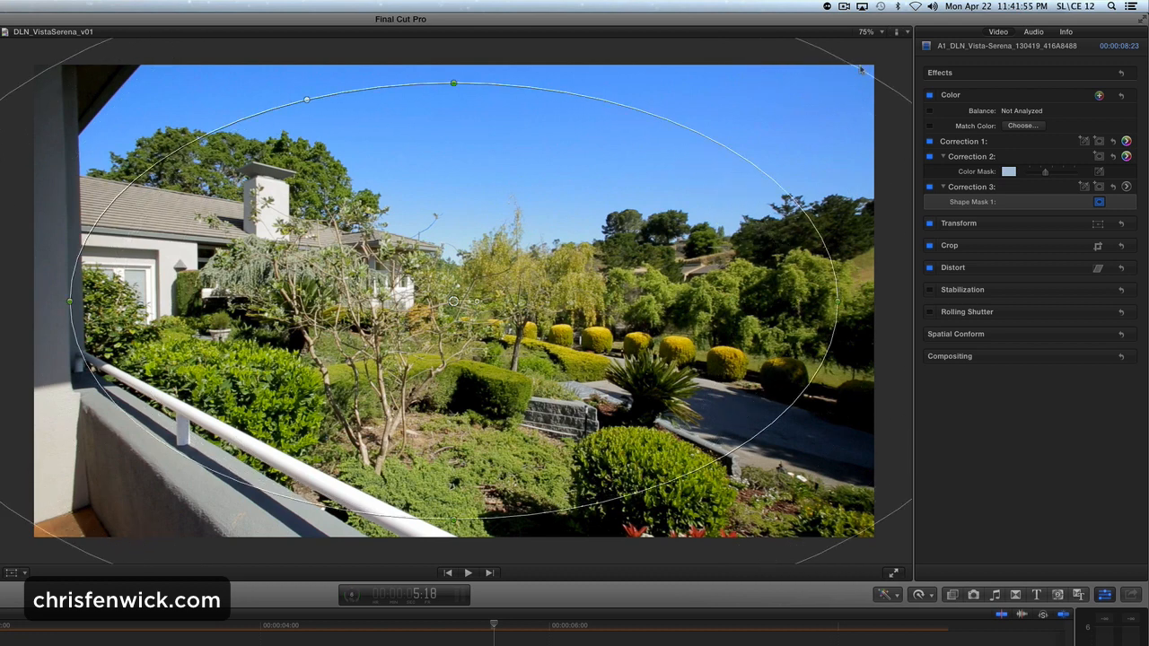
pyautogui.moveTo(860, 67)
pyautogui.mouseDown()
pyautogui.moveTo(838, 112)
pyautogui.moveTo(872, 56)
pyautogui.moveTo(828, 130)
pyautogui.moveTo(878, 71)
pyautogui.mouseUp()
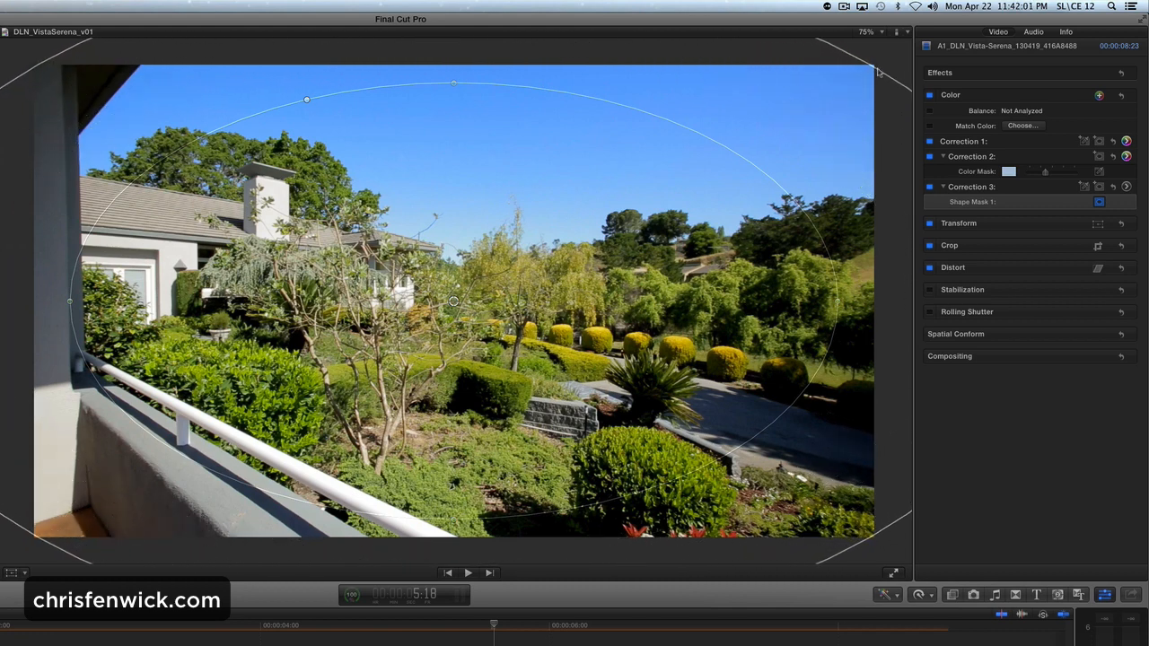
# Refine Correction 3's oval mask by making it slightly taller and wider, rotating it a little clockwise and adjusting its curvature
pyautogui.moveTo(454, 86); pyautogui.dragTo(454, 80)
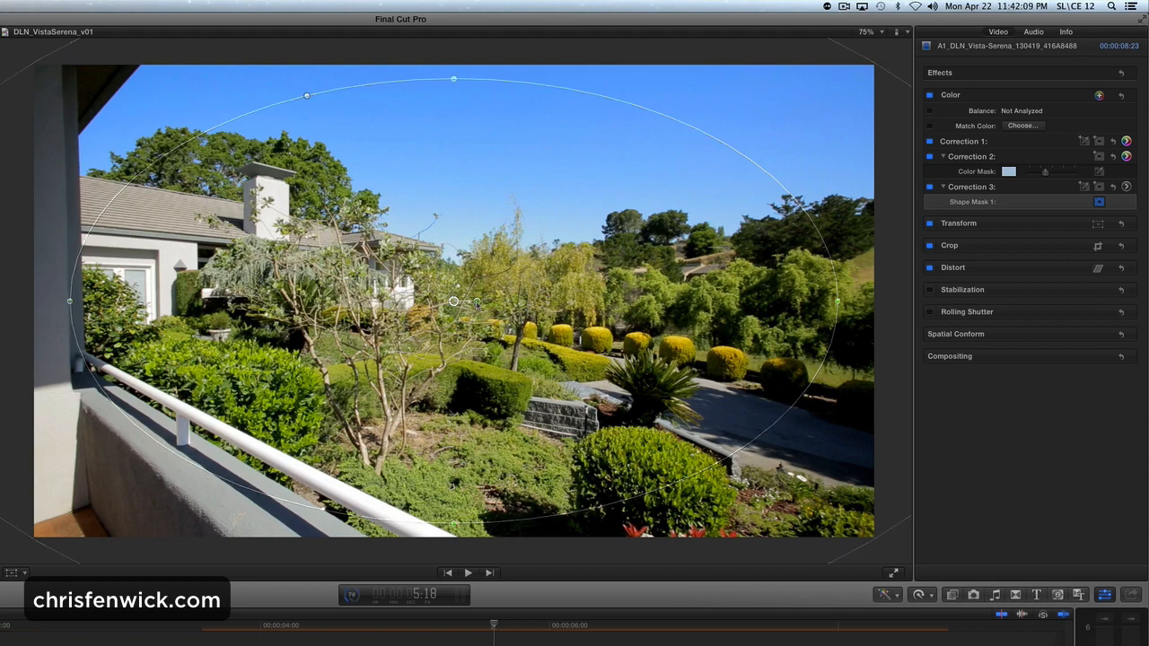
pyautogui.moveTo(477, 302); pyautogui.dragTo(484, 301)
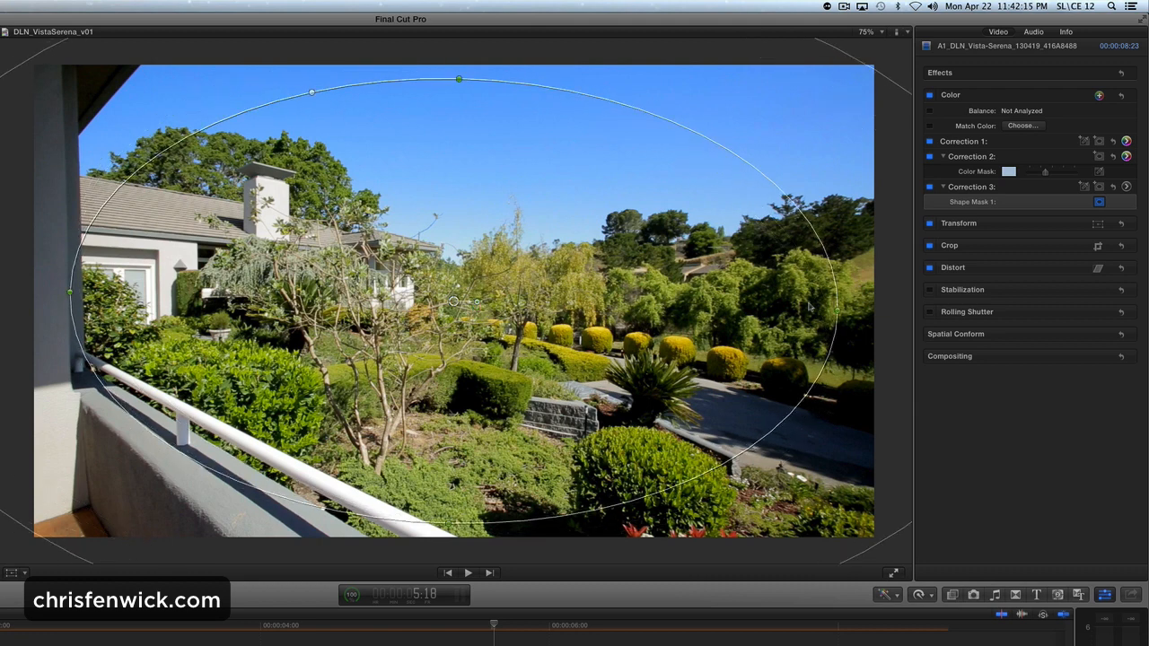
pyautogui.moveTo(838, 317); pyautogui.dragTo(858, 312)
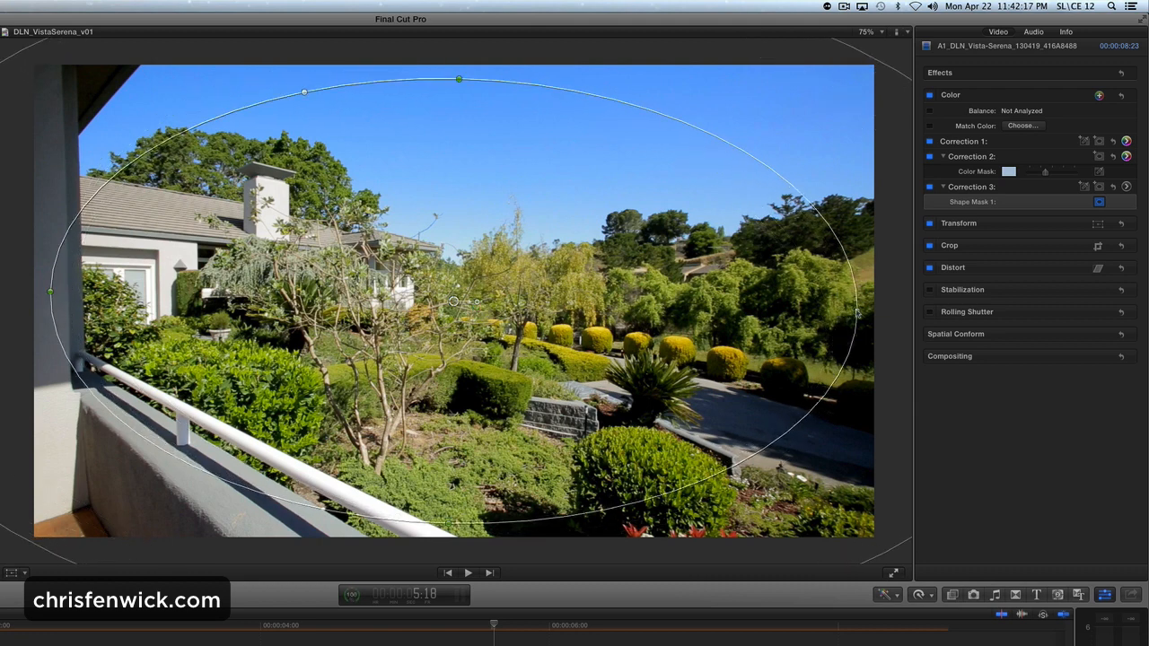
pyautogui.click(304, 94)
pyautogui.moveTo(304, 95)
pyautogui.mouseDown()
pyautogui.moveTo(143, 72)
pyautogui.moveTo(310, 93)
pyautogui.moveTo(148, 88)
pyautogui.moveTo(342, 100)
pyautogui.moveTo(300, 94)
pyautogui.mouseUp()
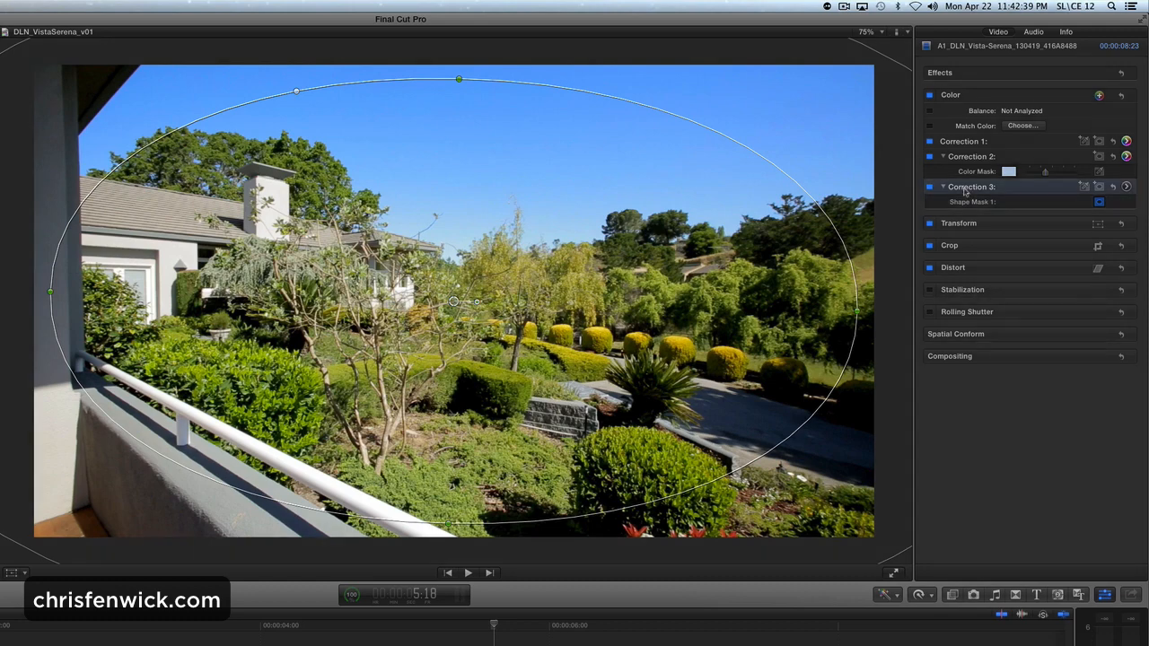
# Set the exposure outside Correction 3's mask to -31% shadows, -29% midtones and -24% highlights, and shift the oval slightly right within the picture
pyautogui.moveTo(1118, 204)
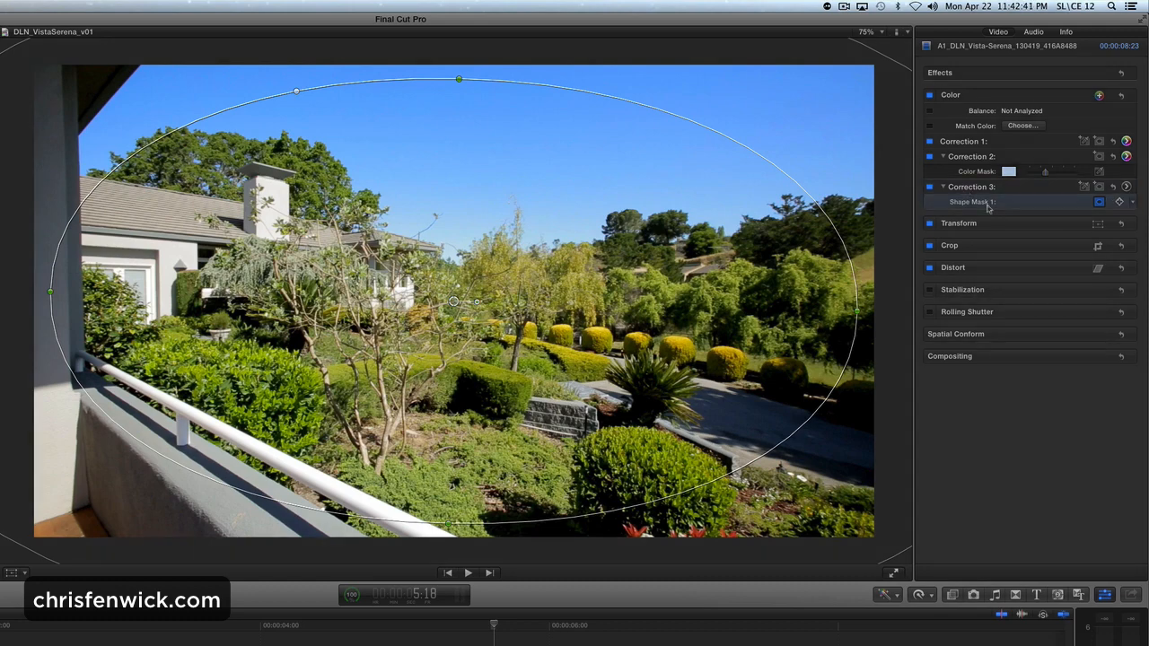
pyautogui.click(1127, 185)
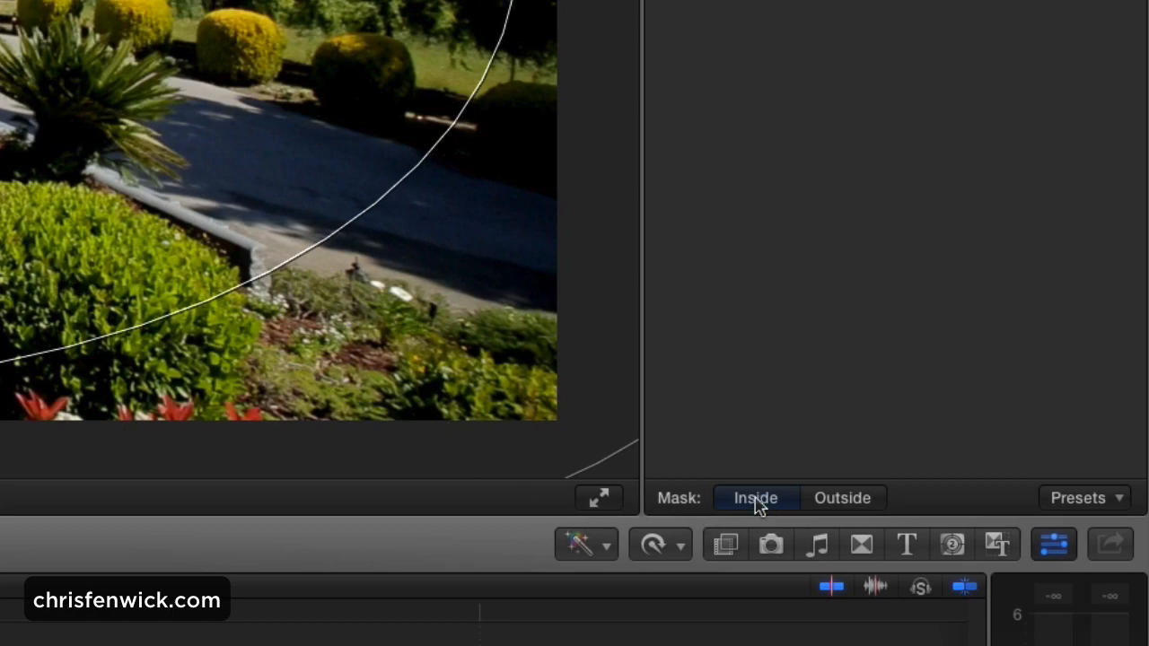
pyautogui.click(843, 499)
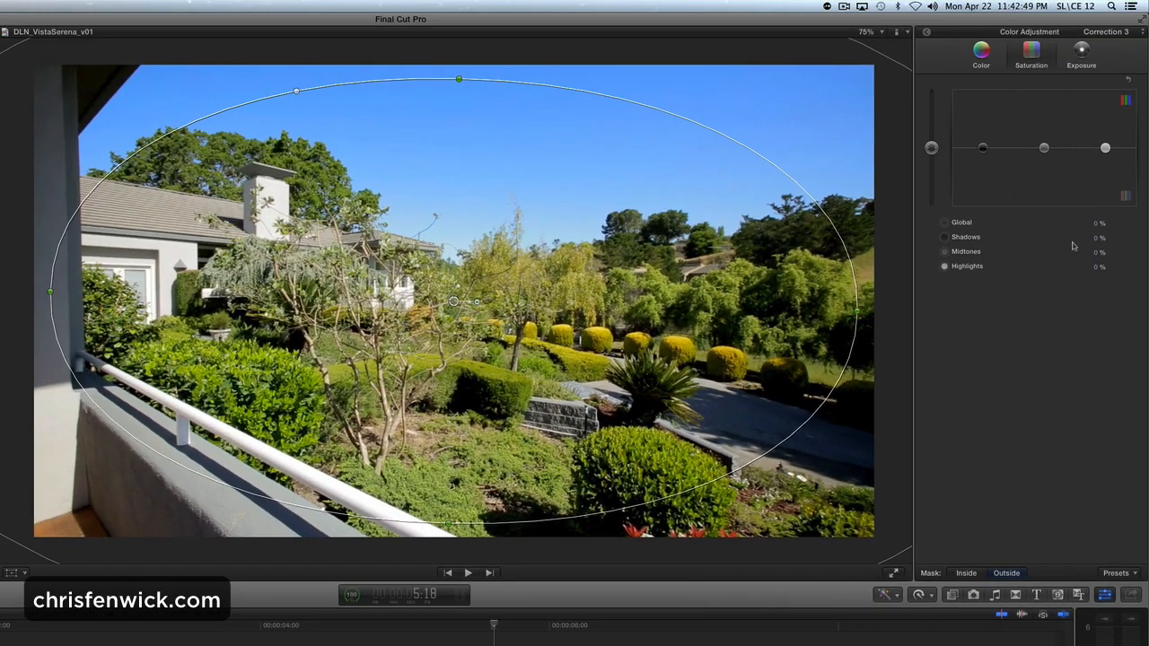
pyautogui.click(1081, 58)
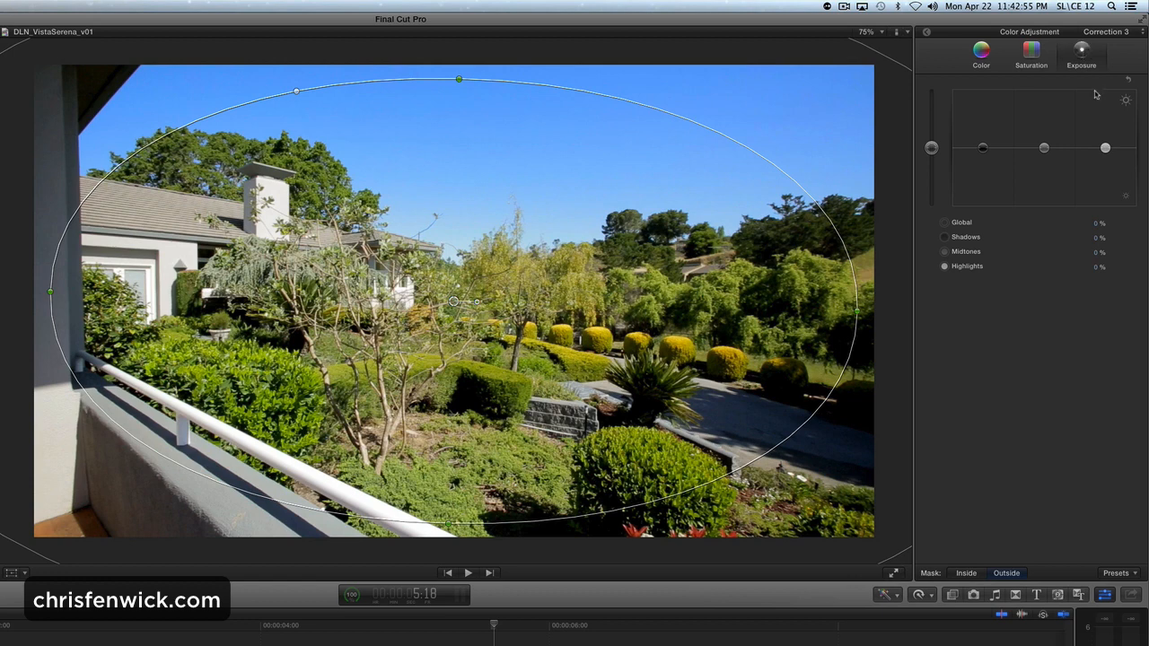
pyautogui.moveTo(983, 149); pyautogui.dragTo(1045, 165)
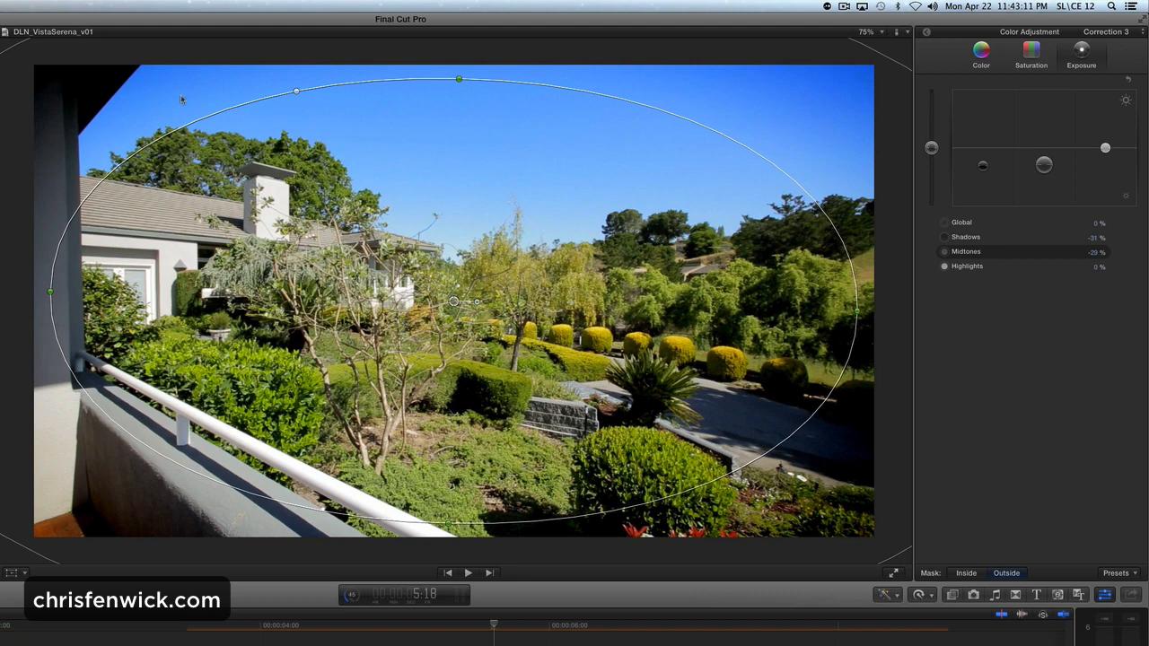
pyautogui.moveTo(1107, 150); pyautogui.dragTo(1111, 164)
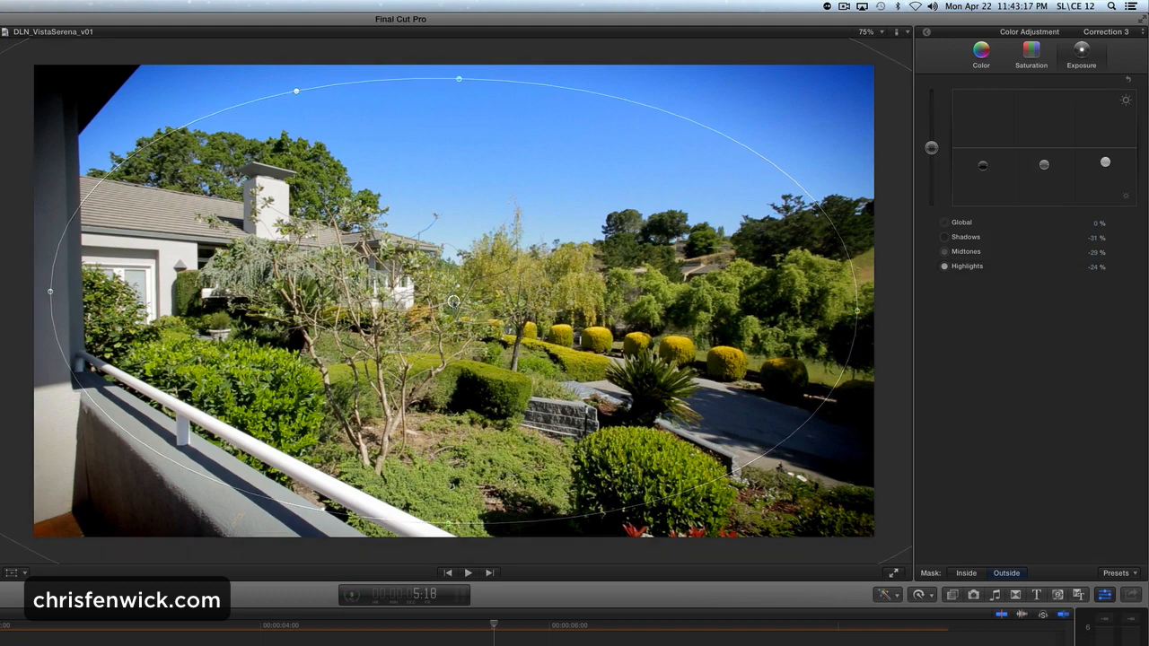
pyautogui.moveTo(453, 302); pyautogui.dragTo(499, 306)
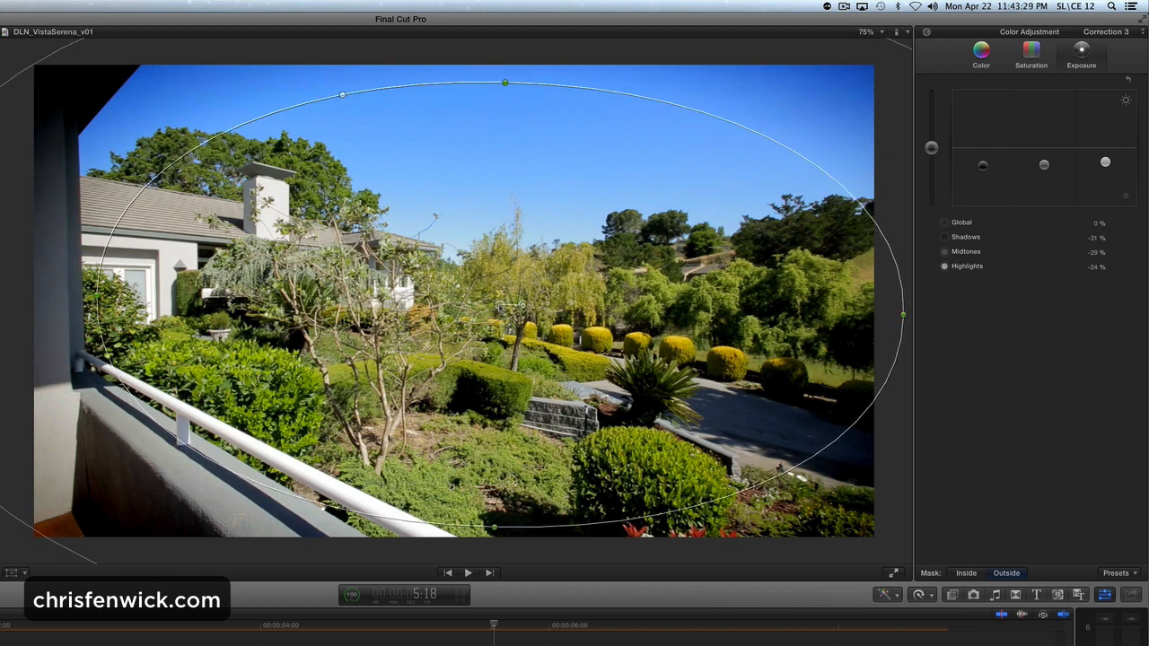
pyautogui.click(929, 33)
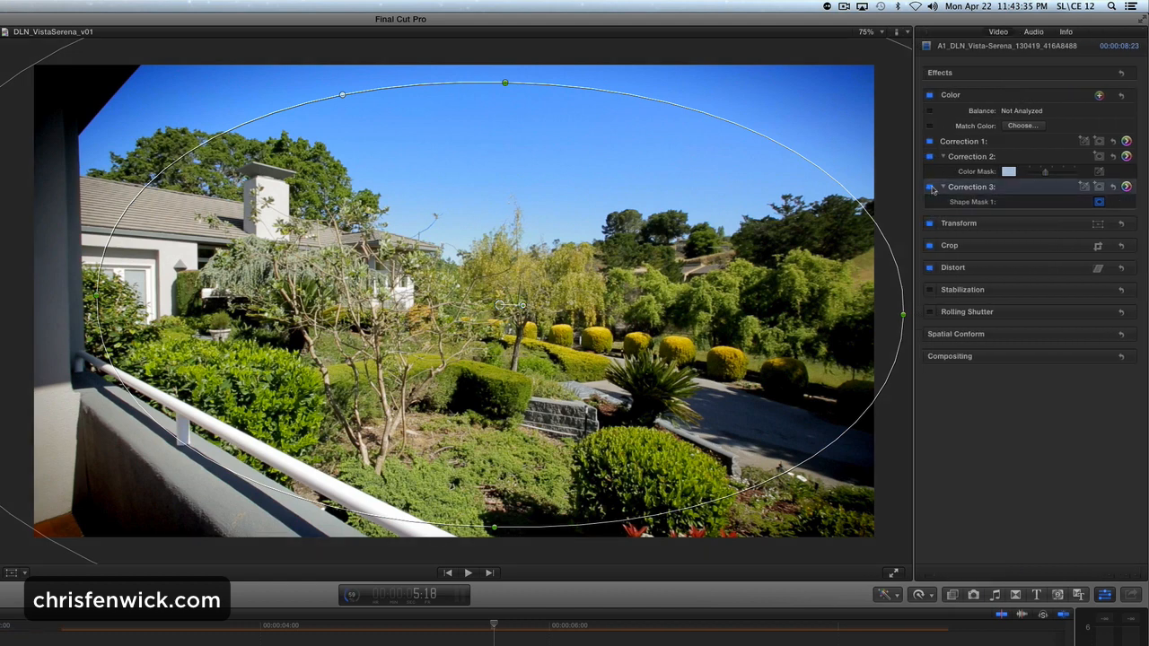
# Compare the image with Corrections 3, 2 and 1 switched off one after another, and re-enable all three
pyautogui.click(930, 186)
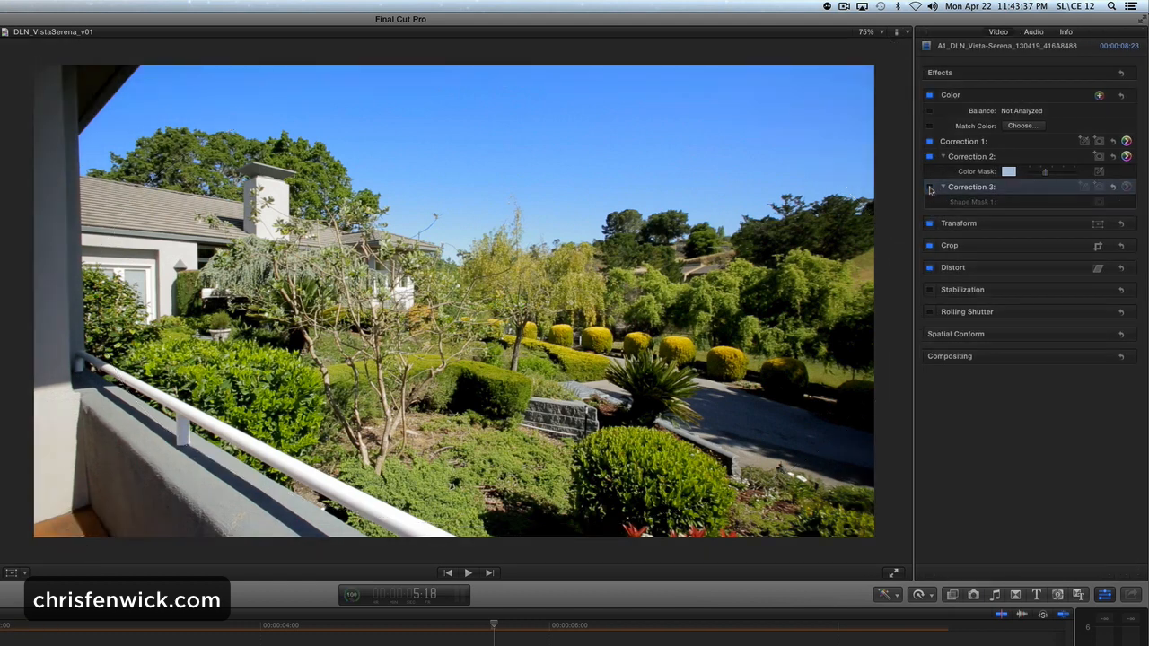
pyautogui.click(930, 187)
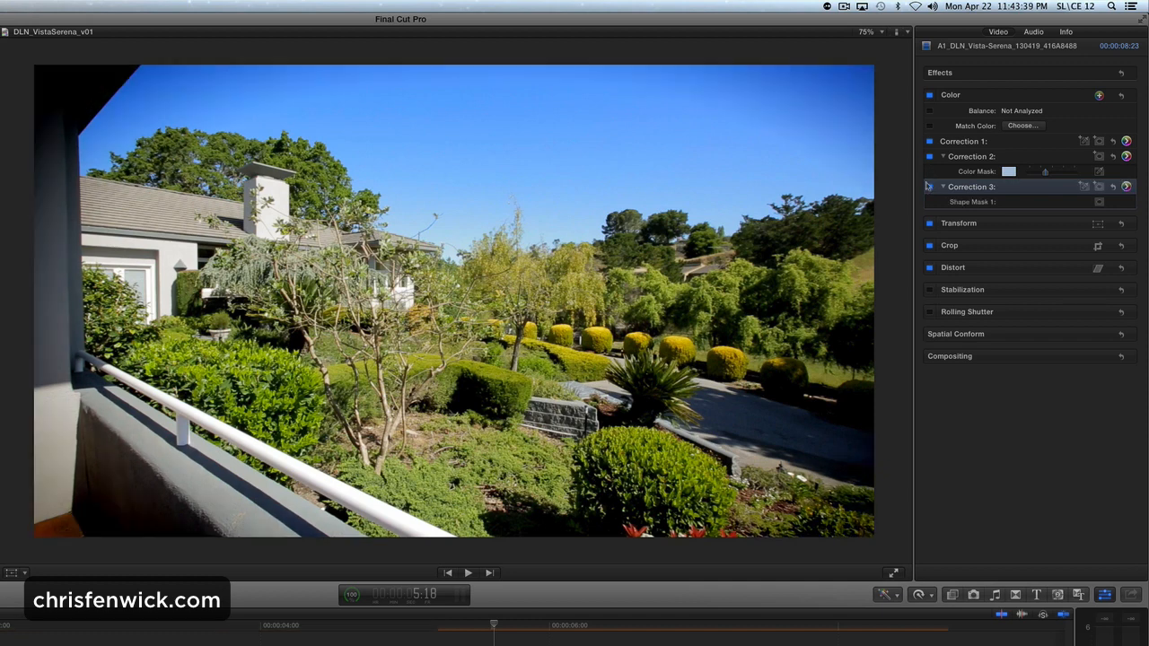
pyautogui.click(930, 187)
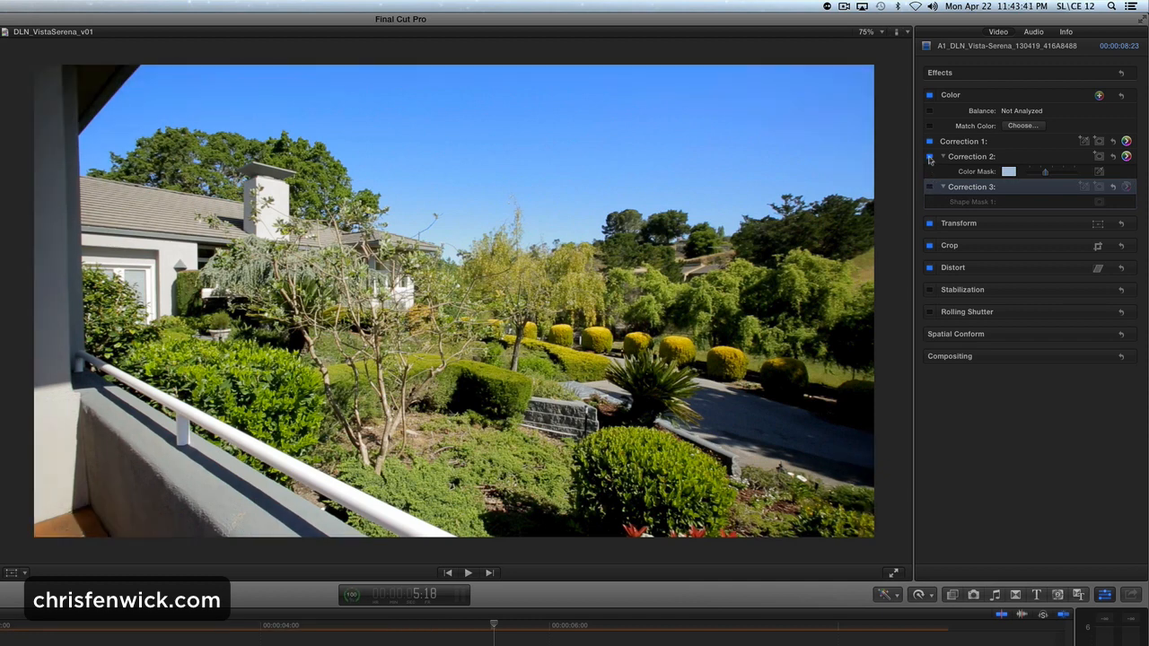
pyautogui.click(930, 157)
pyautogui.click(930, 157)
pyautogui.click(930, 157)
pyautogui.click(930, 142)
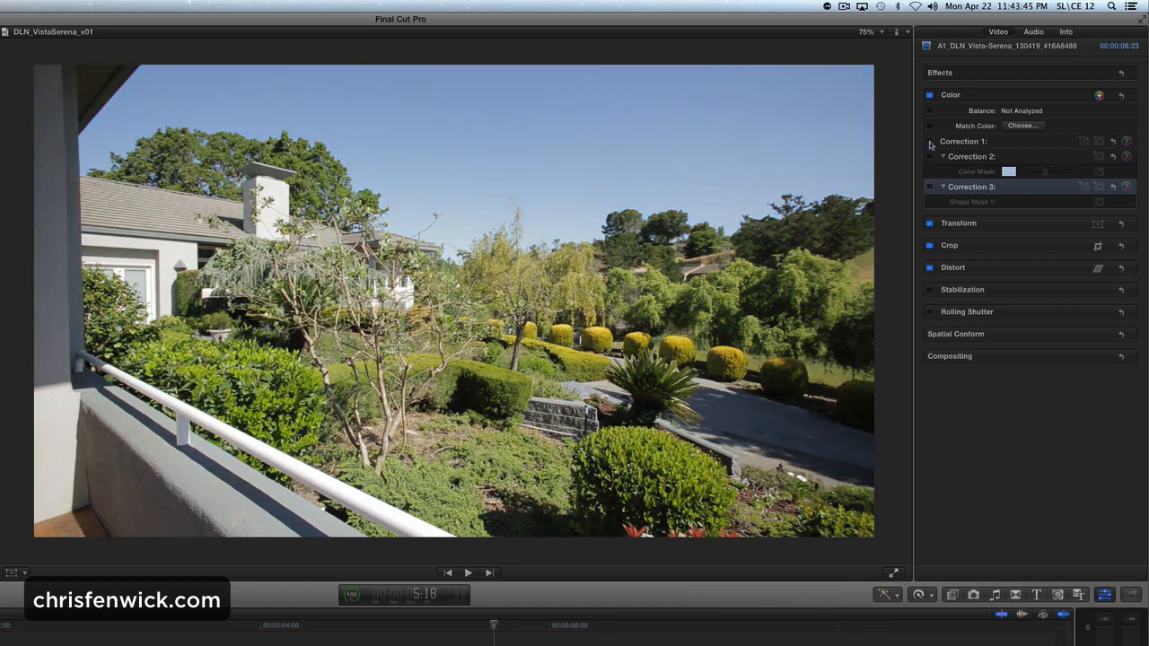
pyautogui.click(930, 142)
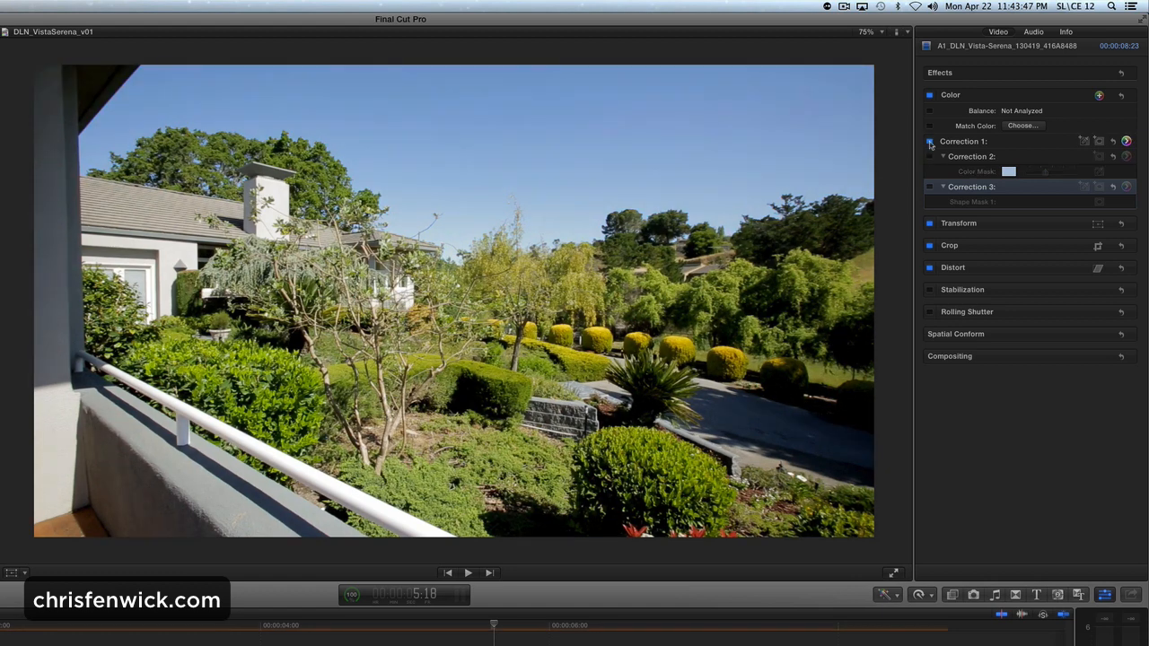
pyautogui.click(930, 158)
pyautogui.click(930, 186)
# Compare the graded image with the original by switching the whole Color section off and on twice
pyautogui.click(929, 95)
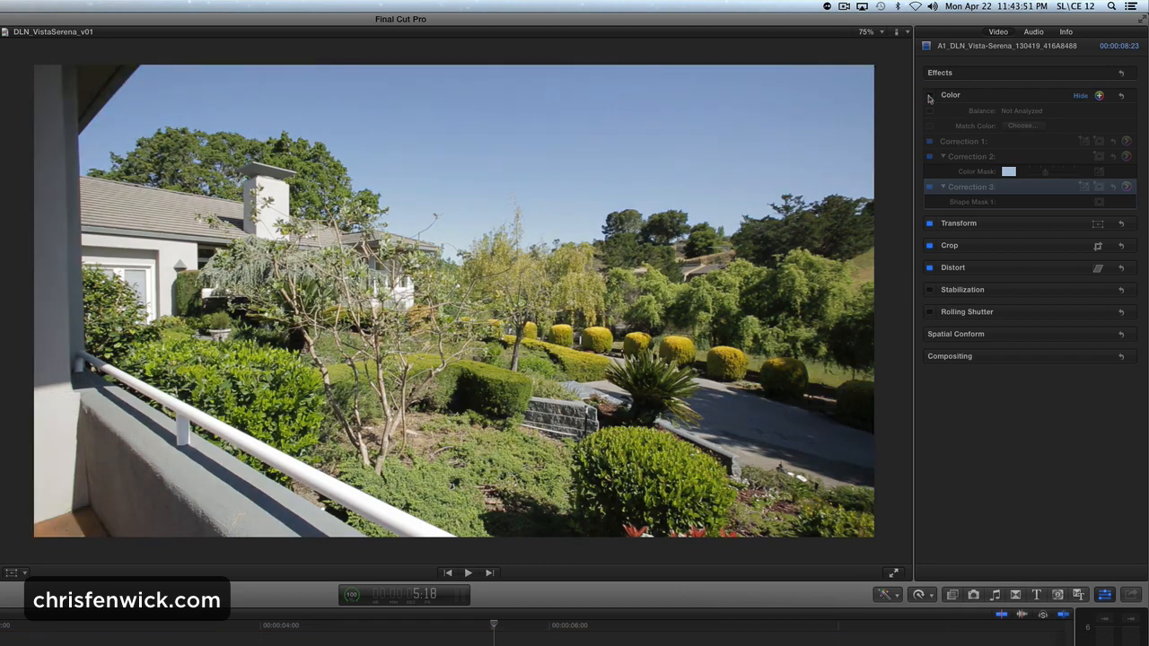
pyautogui.click(930, 95)
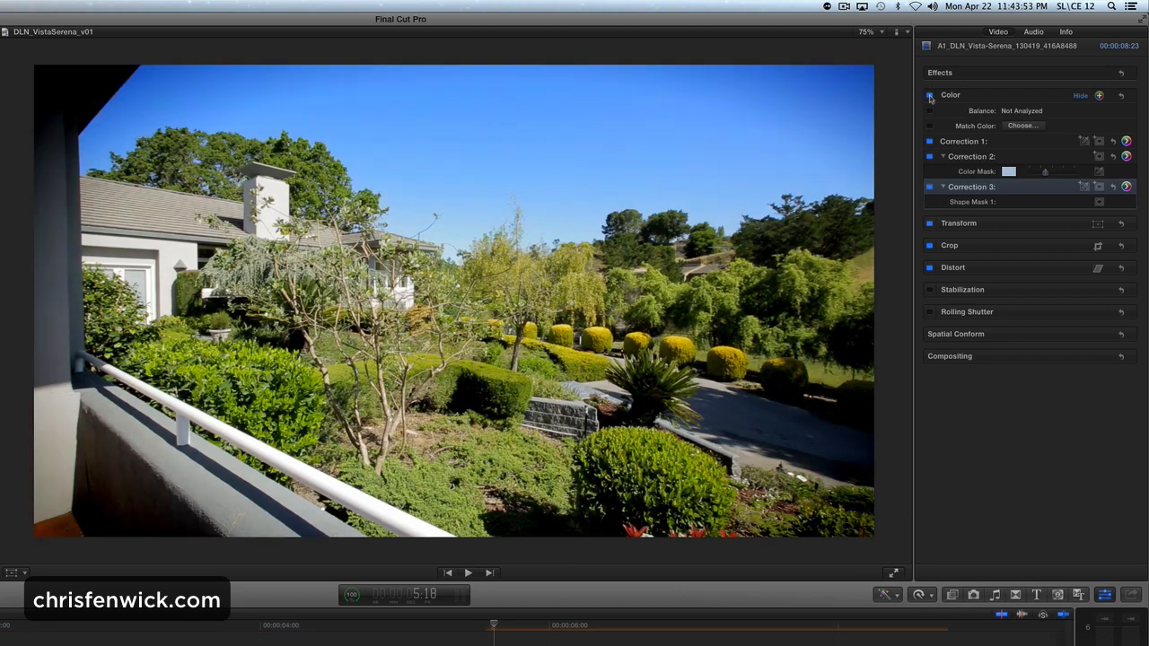
pyautogui.click(930, 95)
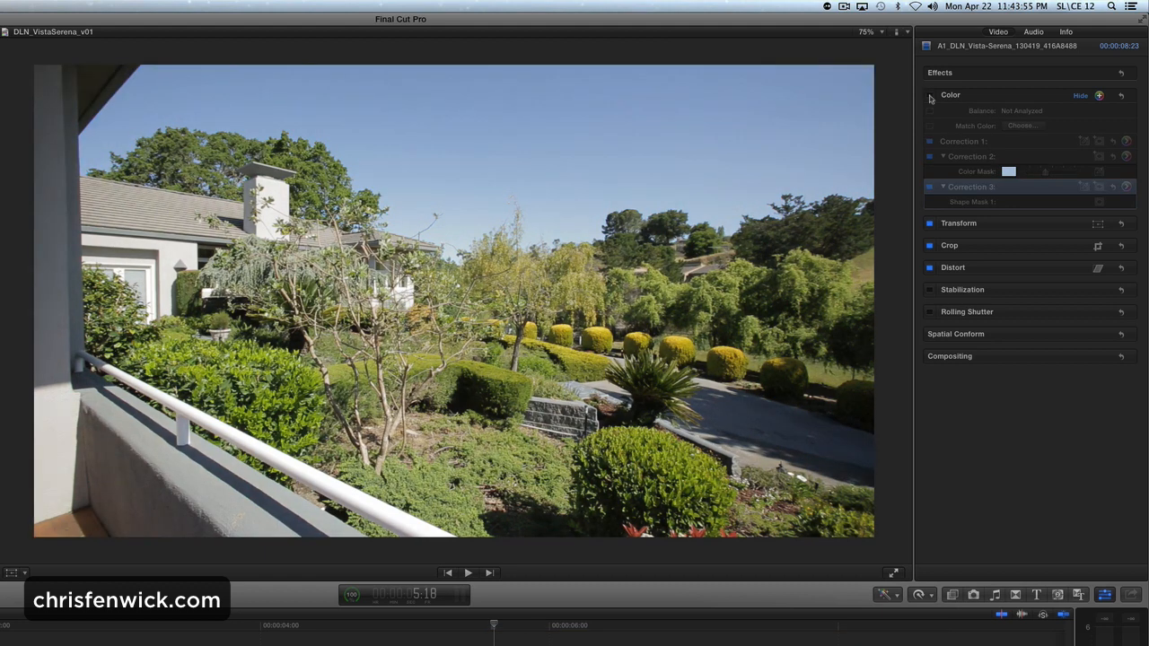
pyautogui.click(930, 95)
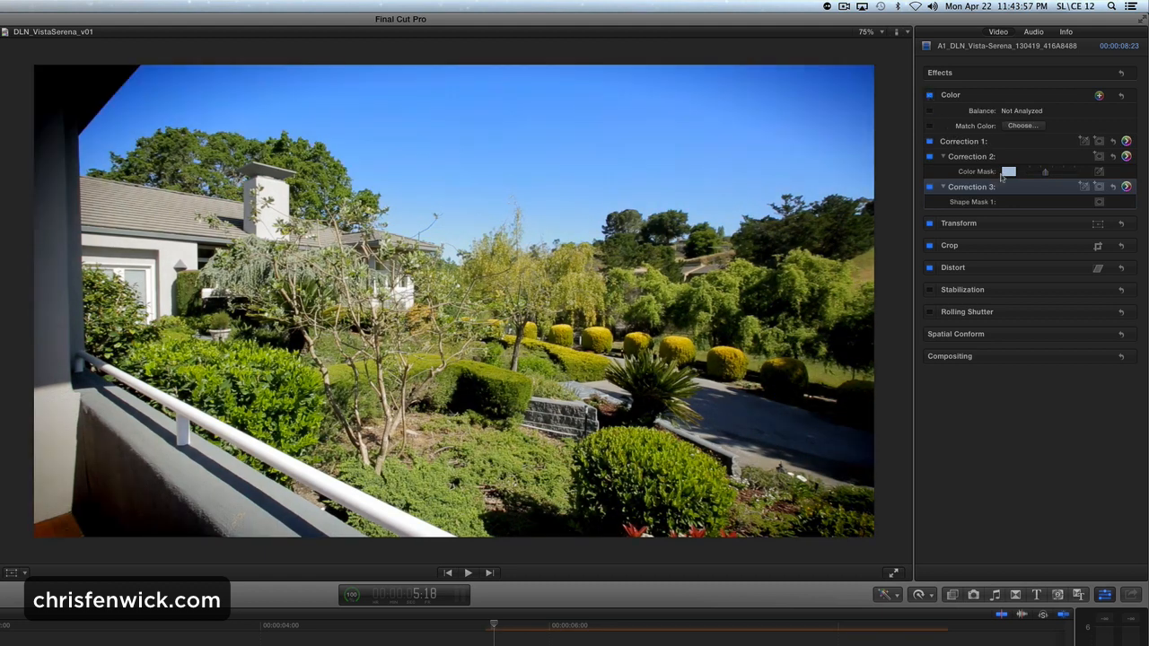